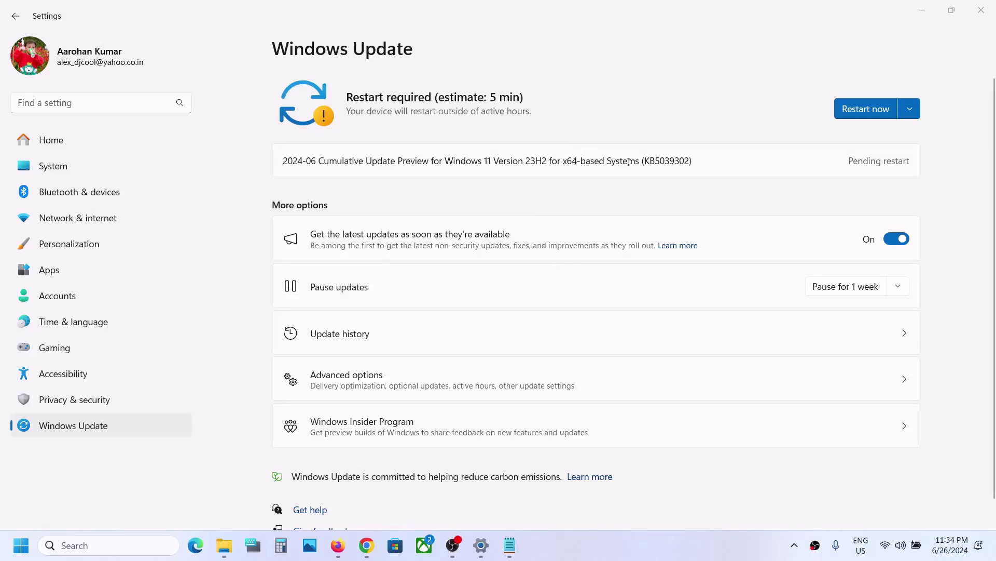
# Select the KB5039302 number in the pending 2024-06 Cumulative Update Preview's name
pyautogui.doubleClick(671, 162)
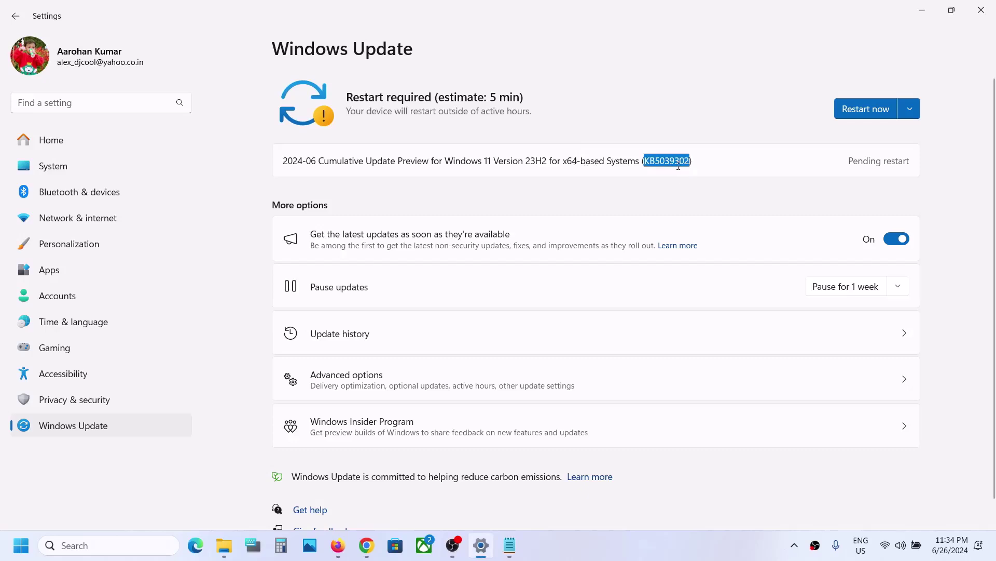
pyautogui.click(560, 540)
# Open the Services console from Start search and select the App Readiness service
pyautogui.click(20, 554)
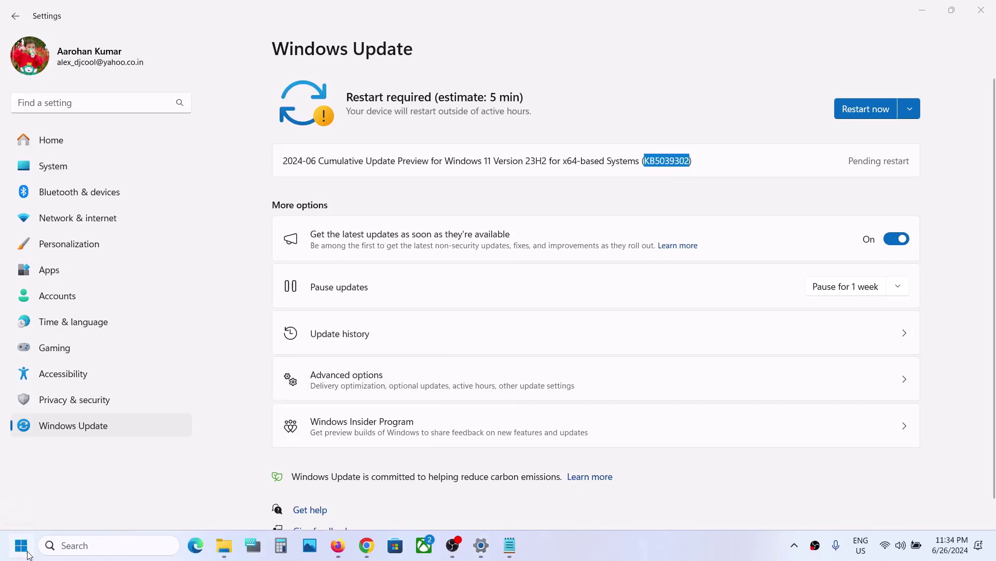
pyautogui.write('services')
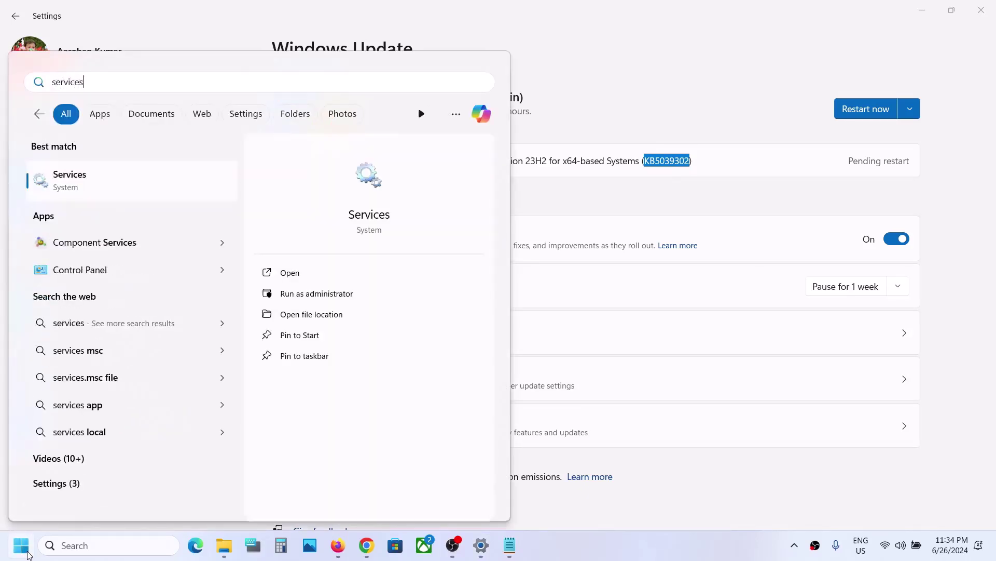
pyautogui.click(103, 184)
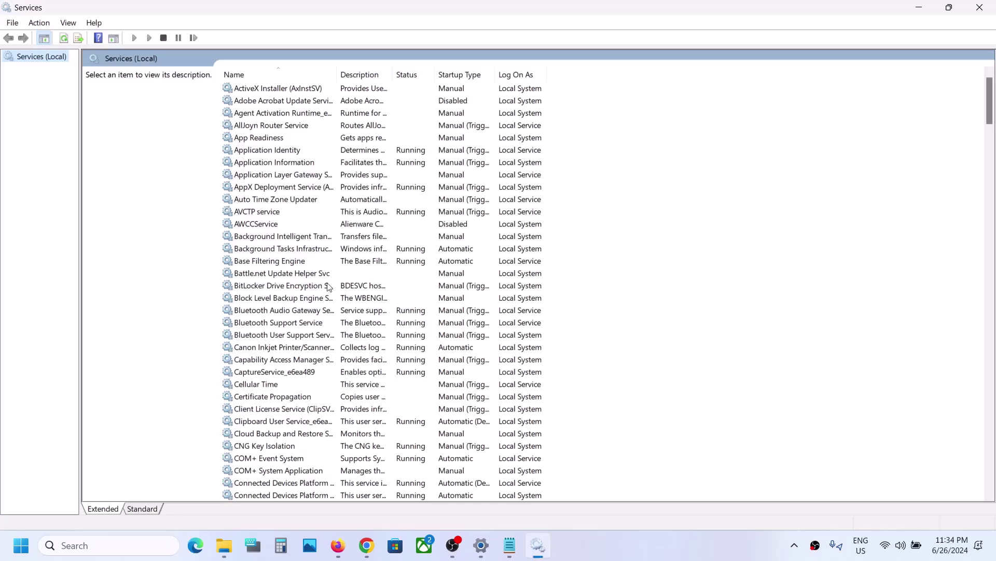
pyautogui.click(328, 286)
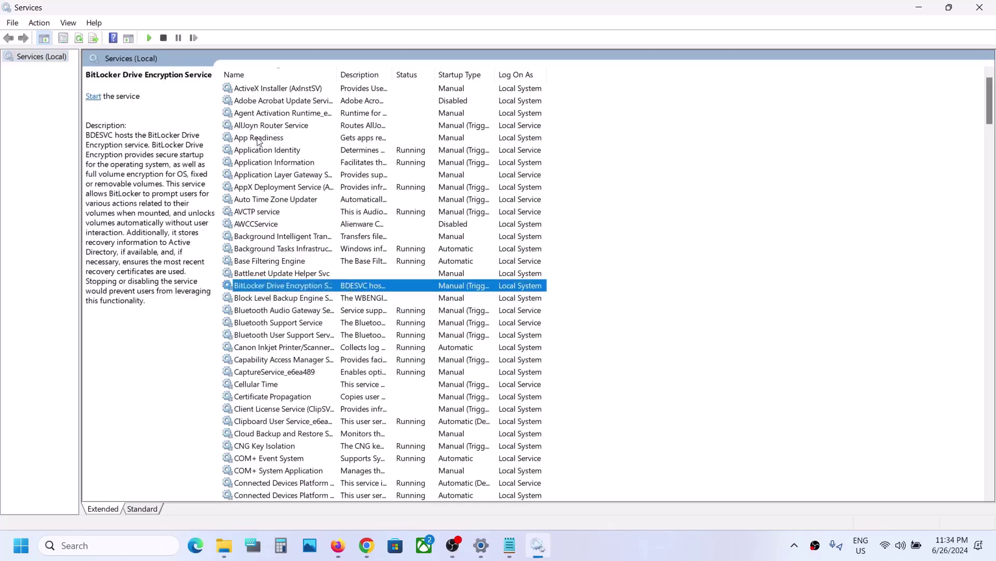
pyautogui.click(258, 141)
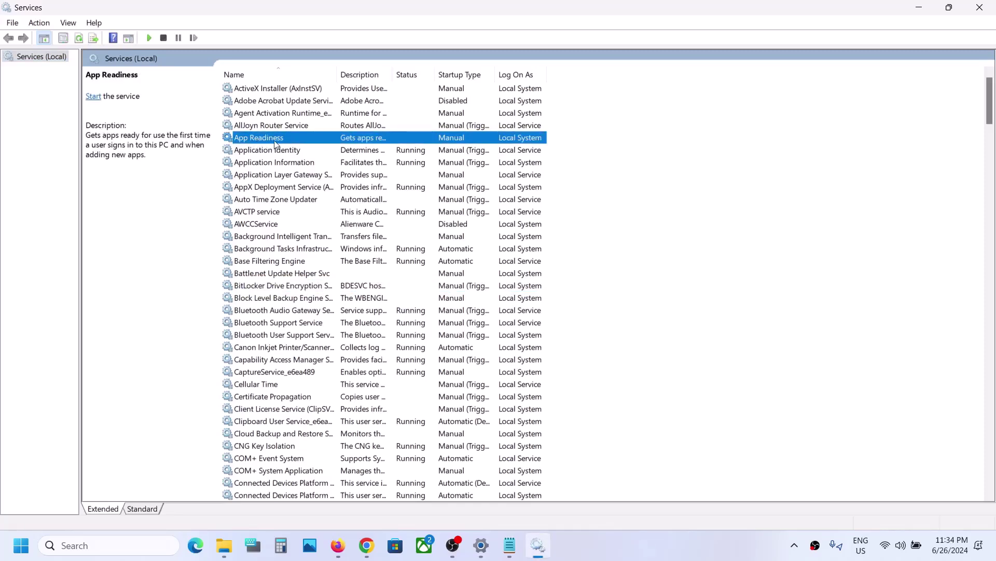
# Set App Readiness to Automatic startup, start it, then return to Windows Update settings
pyautogui.doubleClick(275, 145)
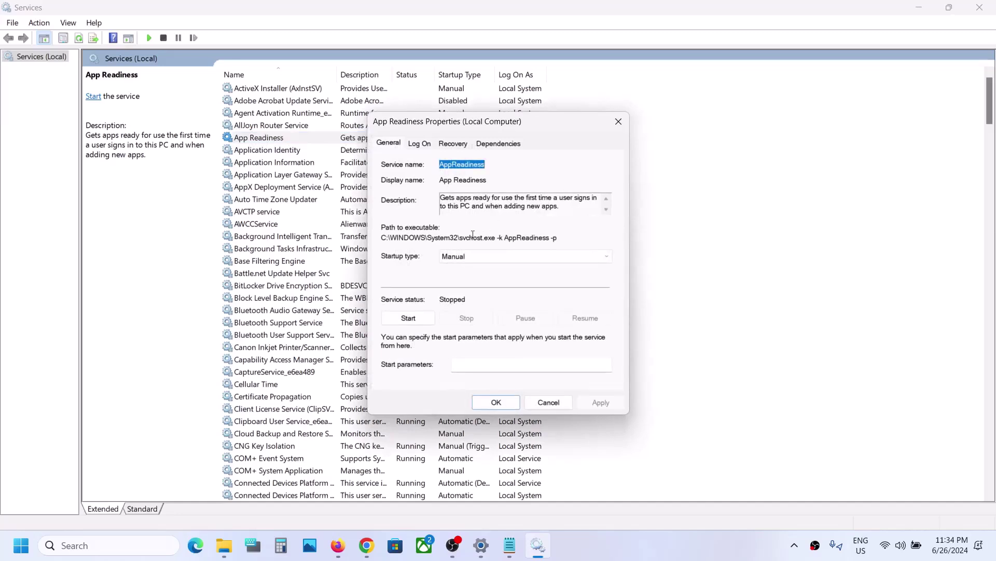
pyautogui.click(464, 256)
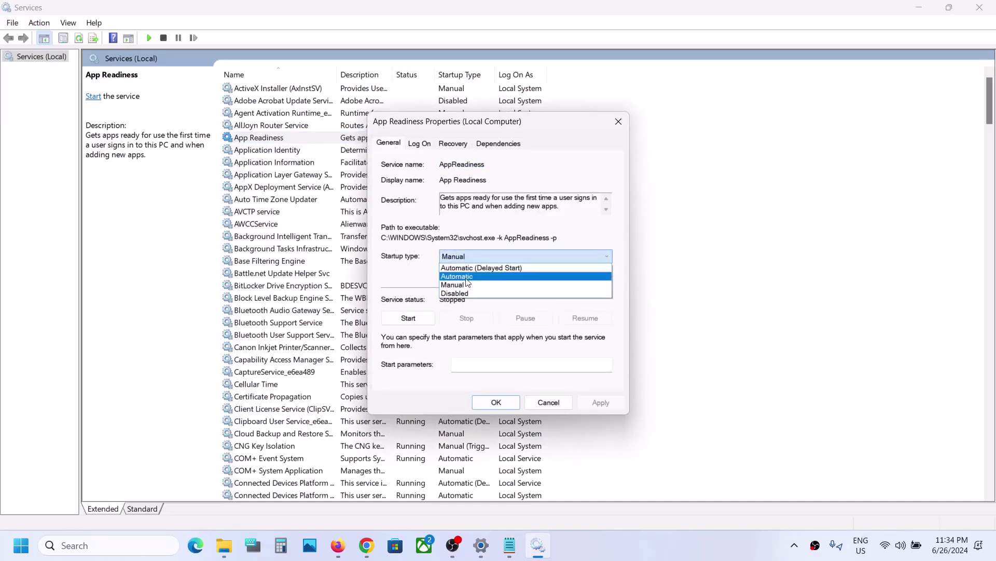
pyautogui.click(469, 280)
pyautogui.click(604, 400)
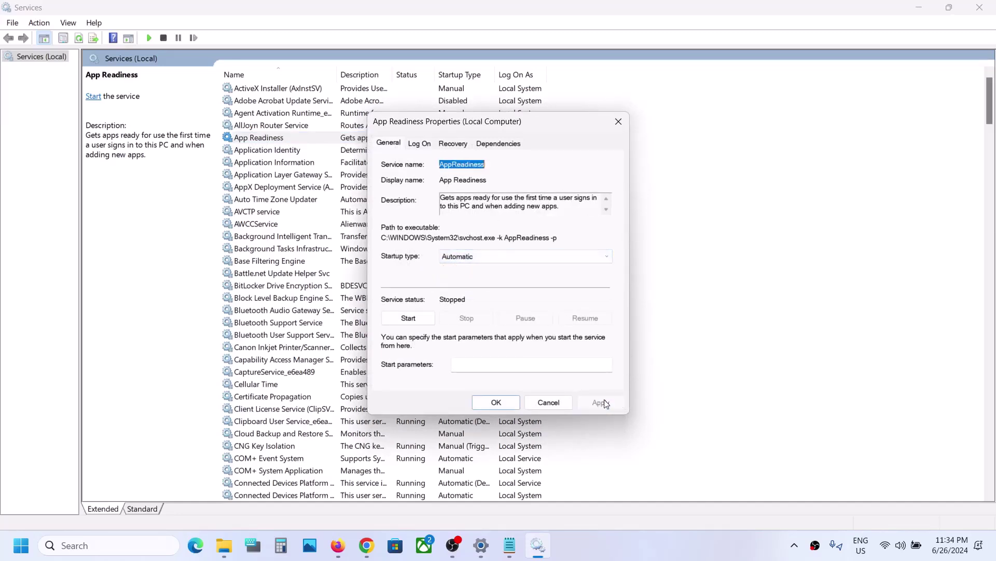
pyautogui.click(394, 320)
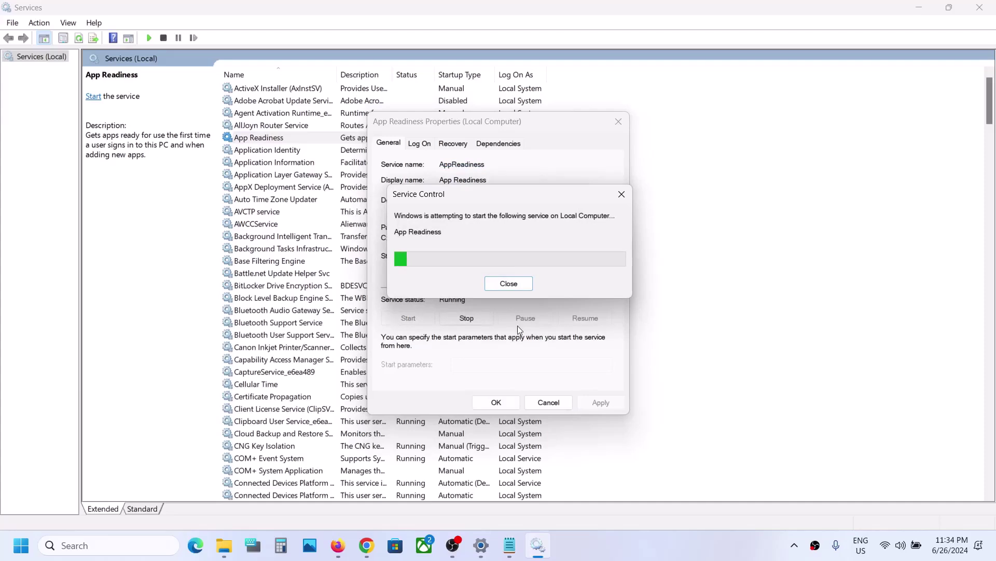
pyautogui.click(502, 402)
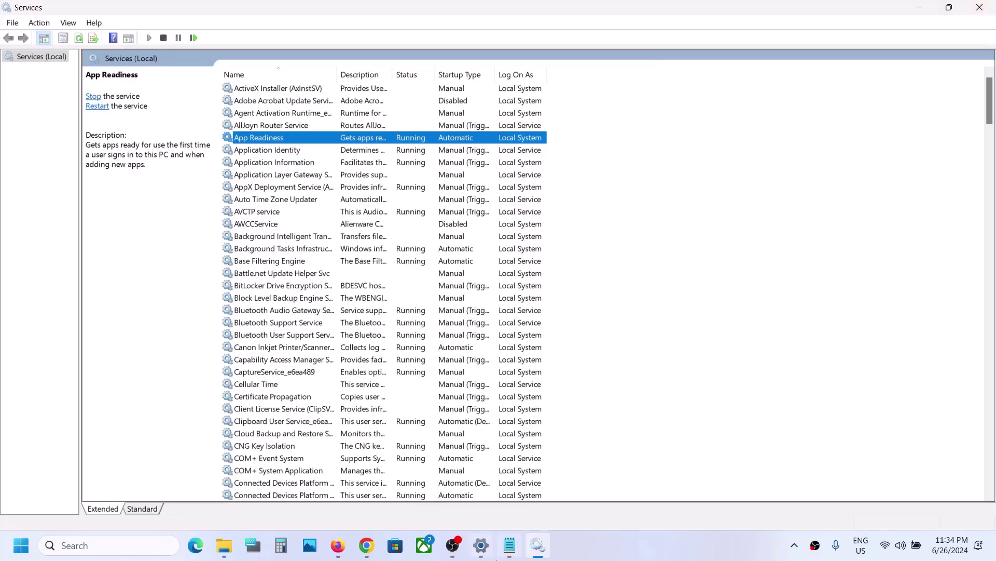
pyautogui.click(481, 549)
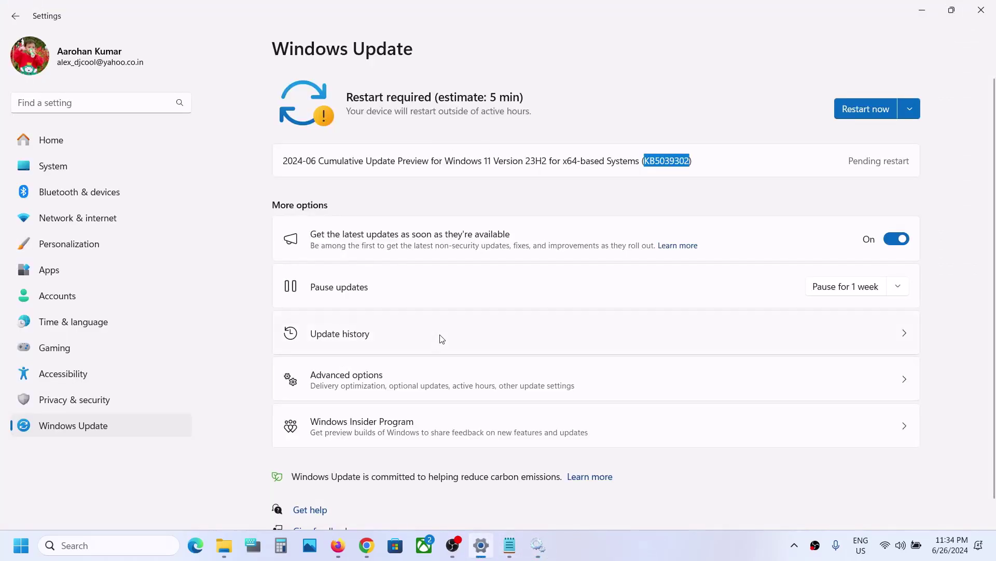
# Open a new File Explorer window at This PC > OS (C:)
pyautogui.click(21, 545)
pyautogui.click(21, 545)
pyautogui.rightClick(224, 544)
pyautogui.click(183, 467)
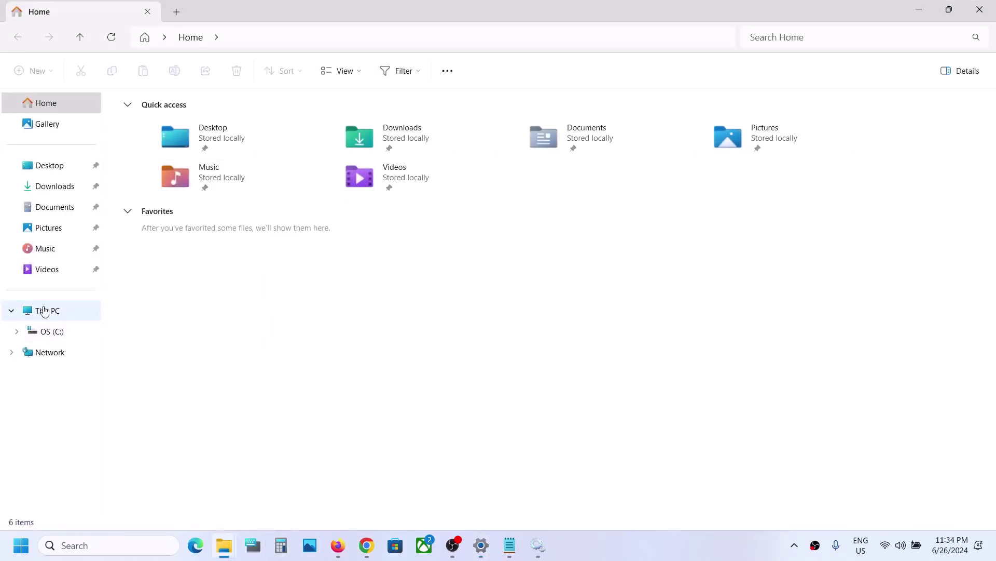
pyautogui.click(45, 311)
pyautogui.doubleClick(185, 133)
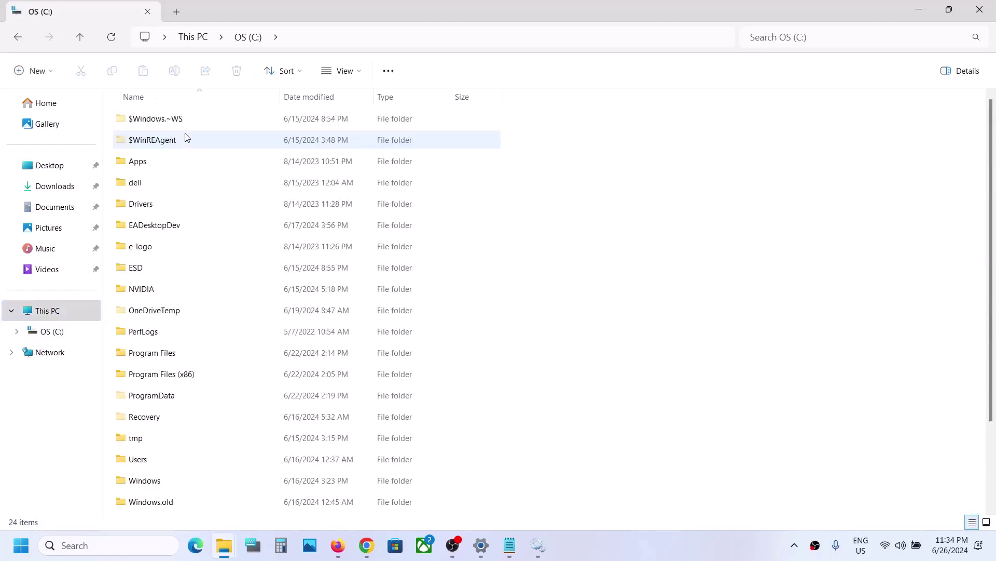
# Turn on hidden items in the OS (C:) folder view
pyautogui.click(148, 140)
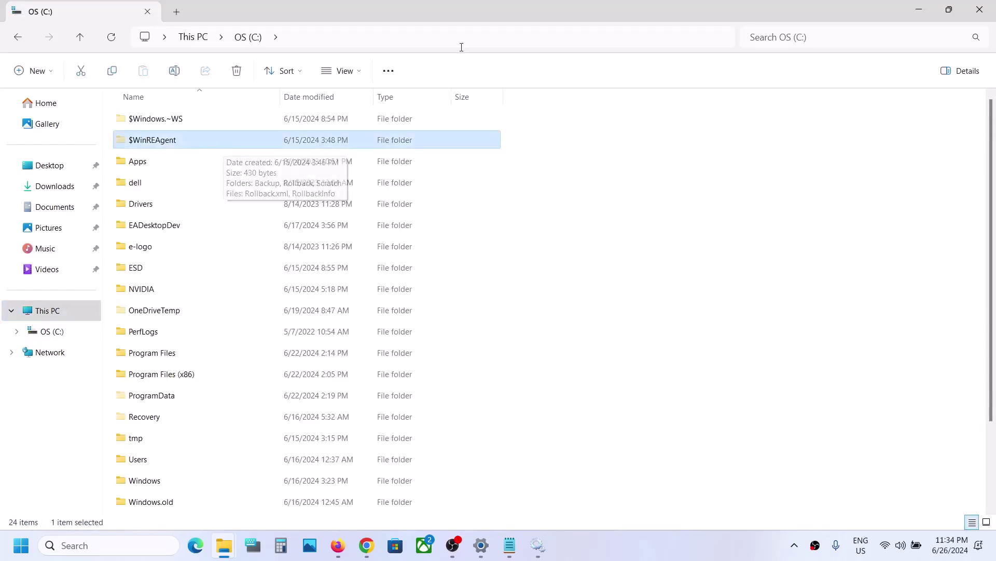
pyautogui.click(361, 73)
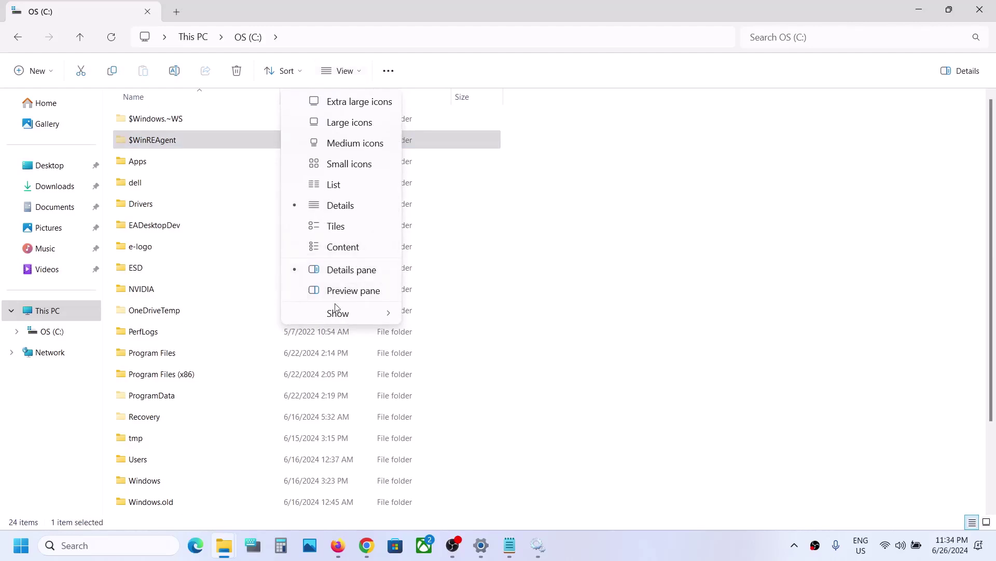
pyautogui.moveTo(336, 312)
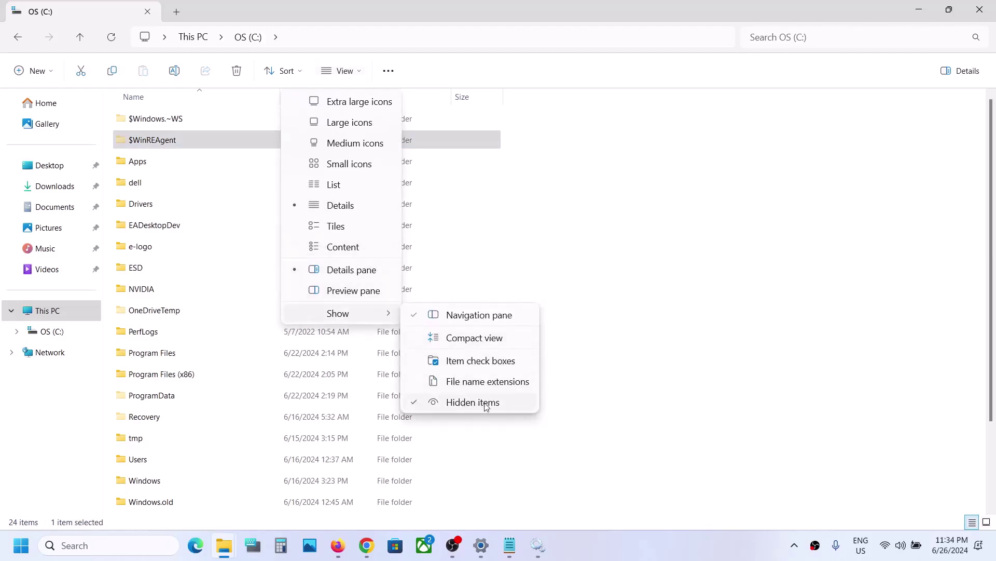
pyautogui.click(159, 144)
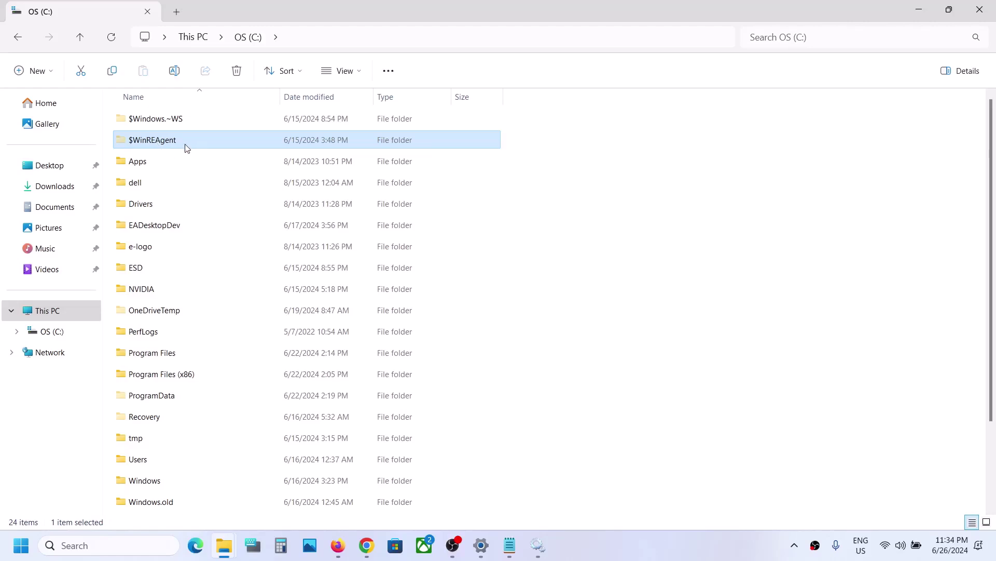
# Copy the $WinREAgent folder and show the desktop
pyautogui.moveTo(186, 148)
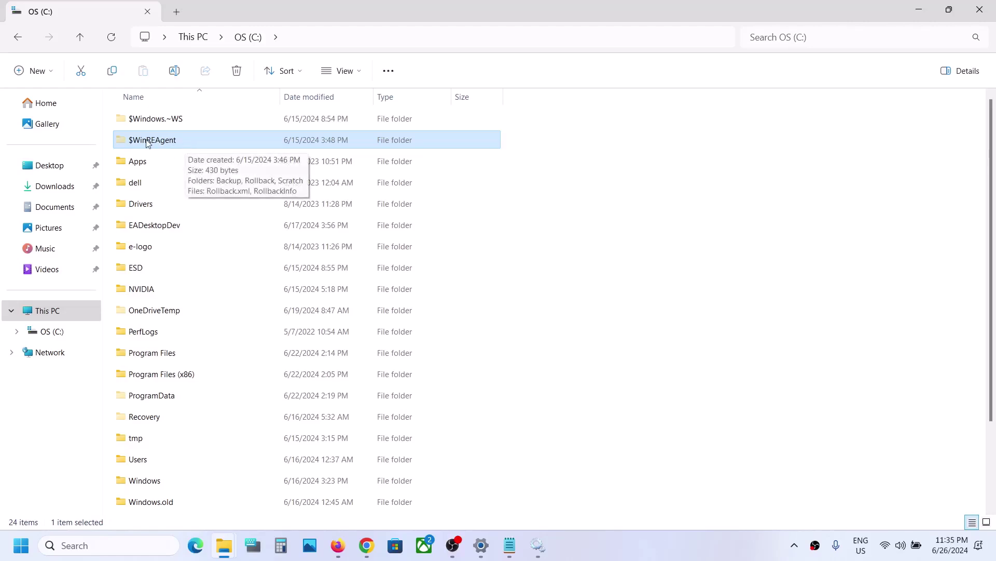
pyautogui.press('super')
pyautogui.click(587, 133)
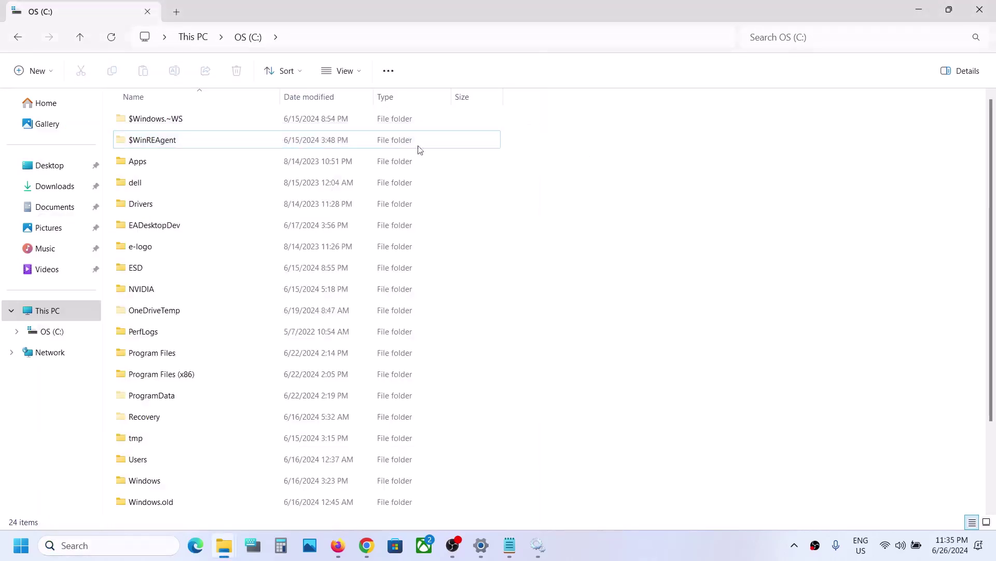
pyautogui.rightClick(147, 146)
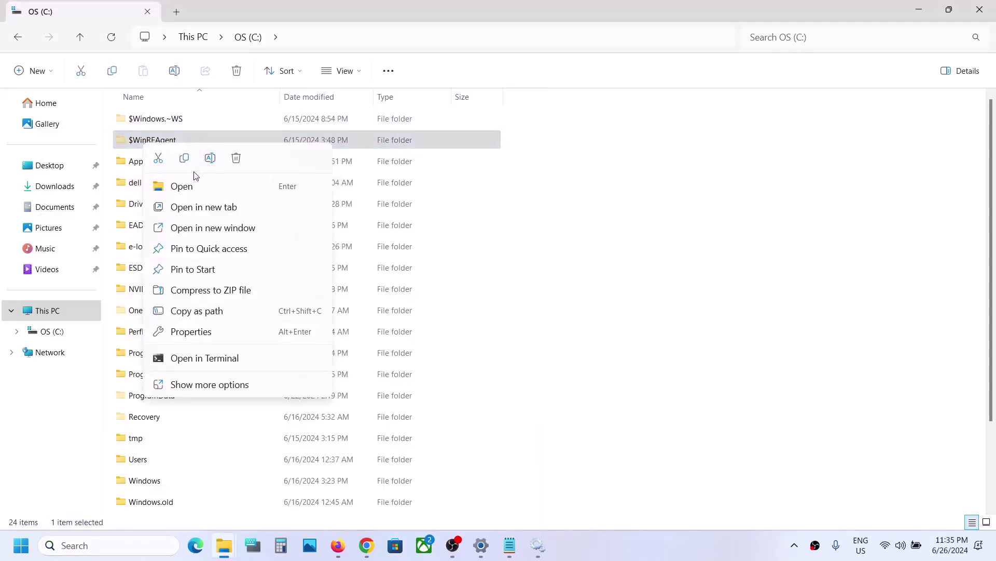
pyautogui.click(186, 158)
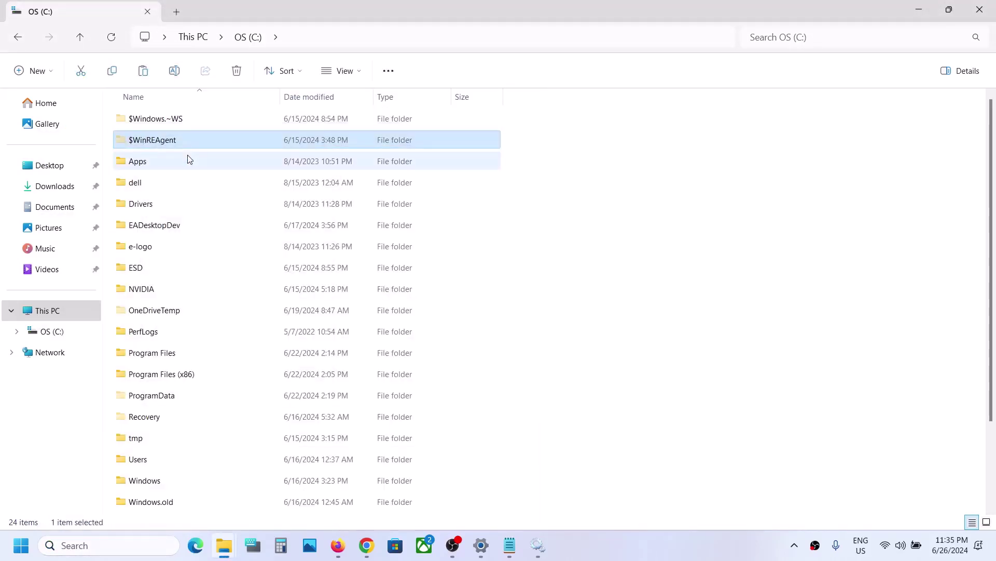
pyautogui.press('super+d')
# Paste the $WinREAgent folder onto the desktop
pyautogui.rightClick(106, 179)
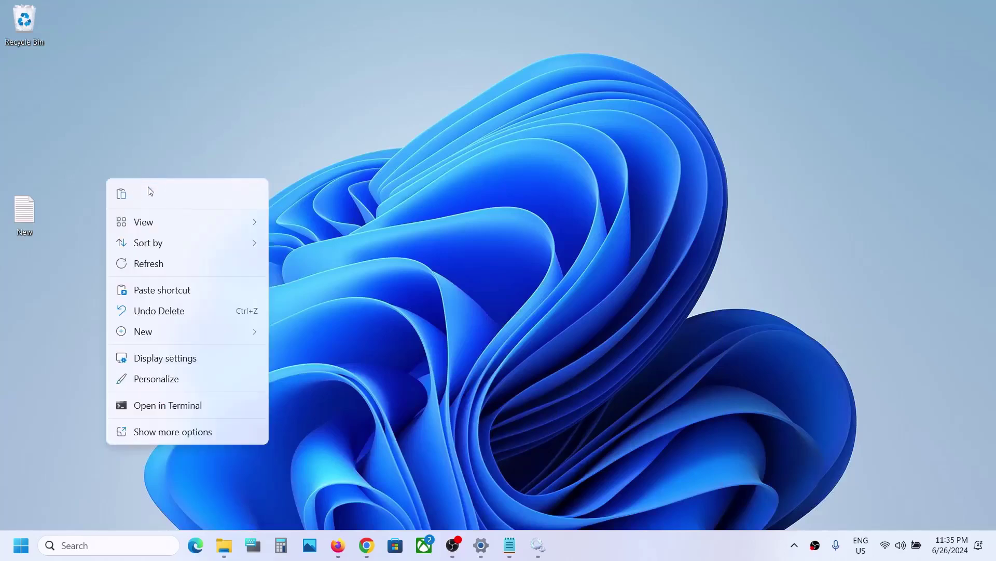
pyautogui.click(122, 196)
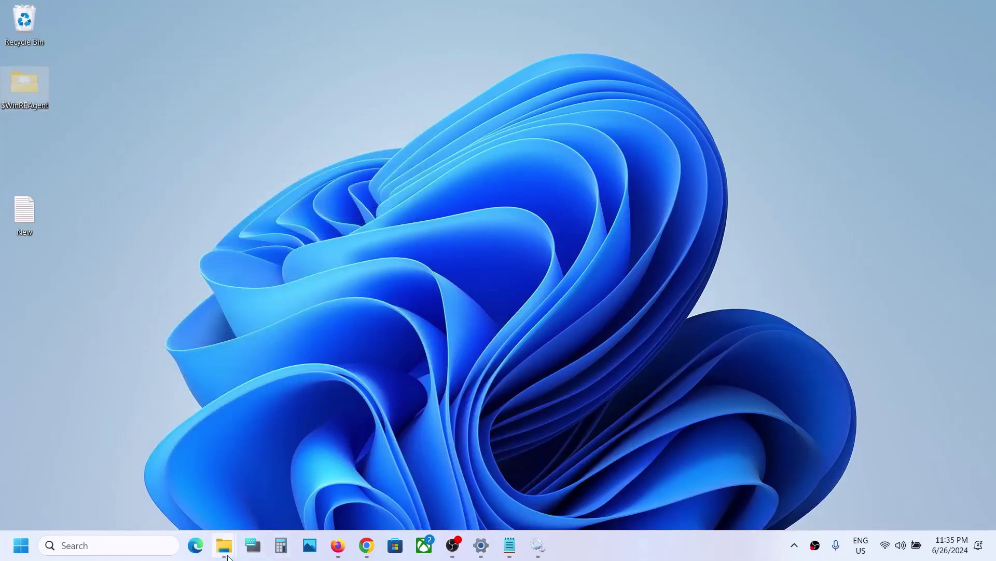
pyautogui.click(302, 462)
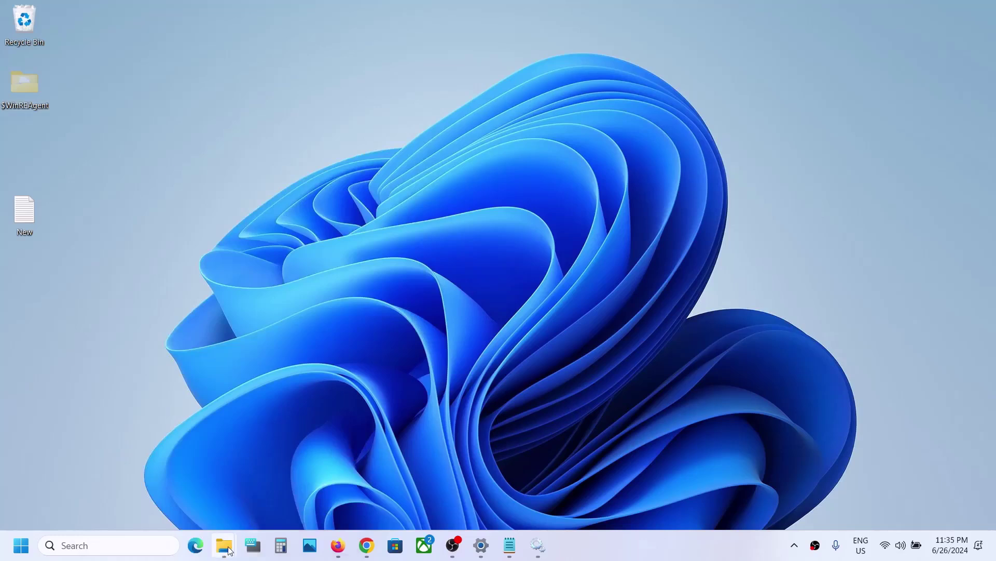
# Delete $WinREAgent from OS (C:) and return to the Windows Update settings
pyautogui.moveTo(224, 545)
pyautogui.click(308, 488)
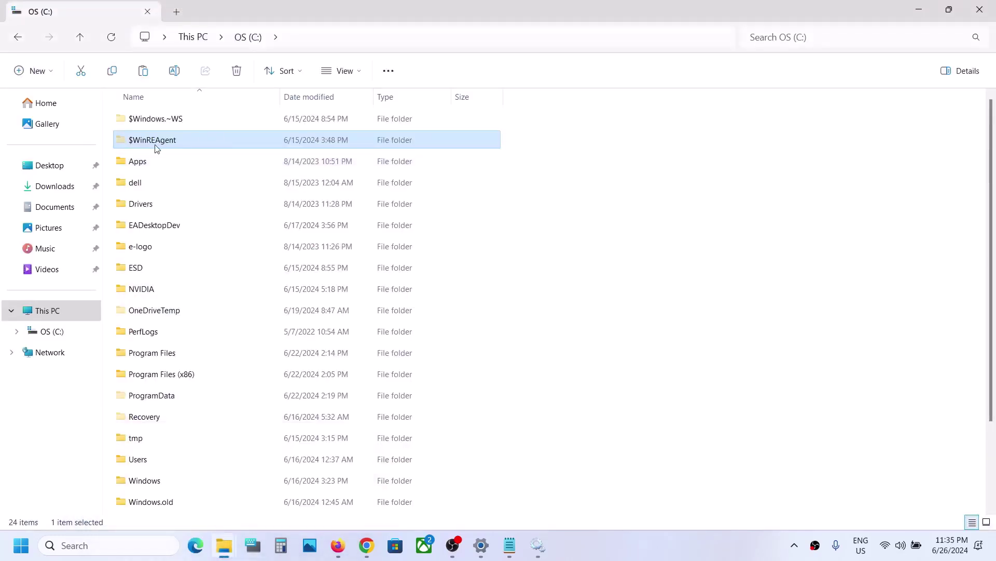
pyautogui.click(156, 146)
pyautogui.click(202, 146)
pyautogui.rightClick(177, 146)
pyautogui.click(292, 158)
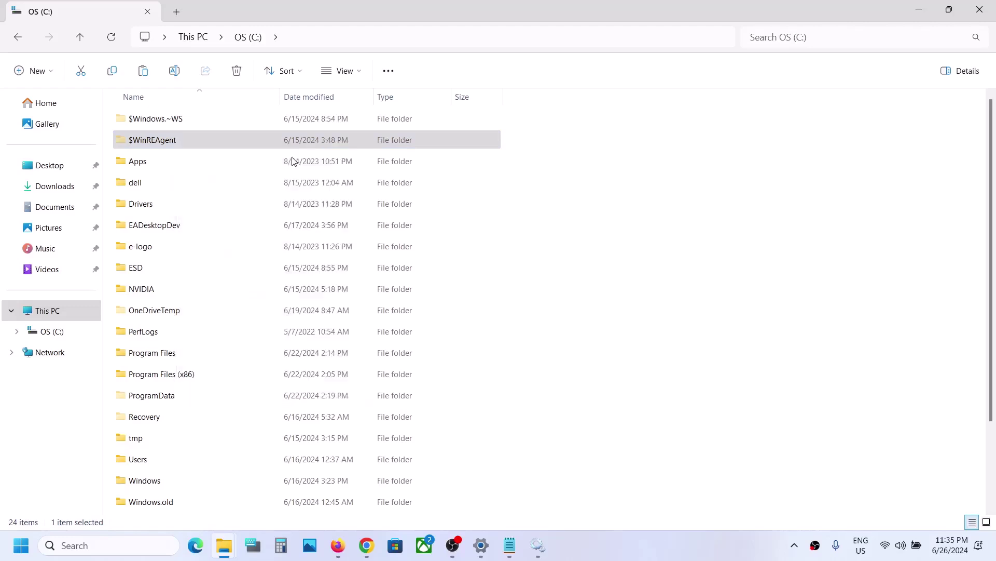
pyautogui.click(484, 547)
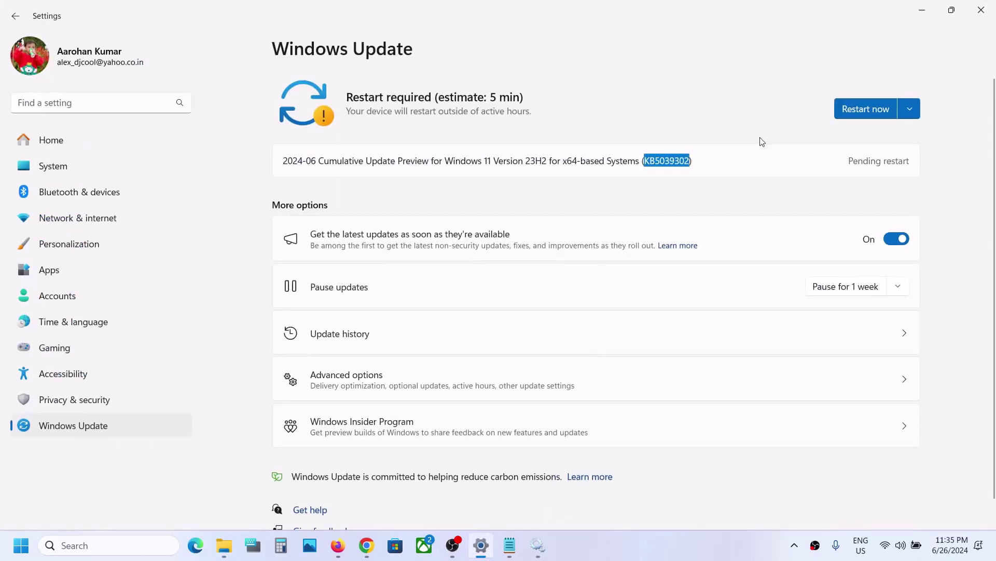
# Minimize Settings, check the Start menu power options without restarting, then switch to the C: window
pyautogui.click(927, 15)
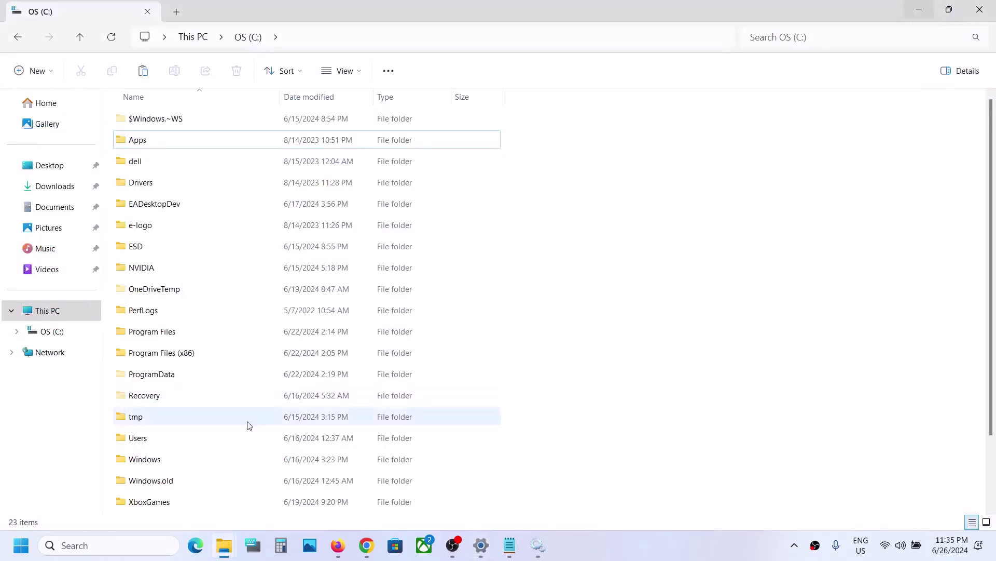
pyautogui.click(21, 545)
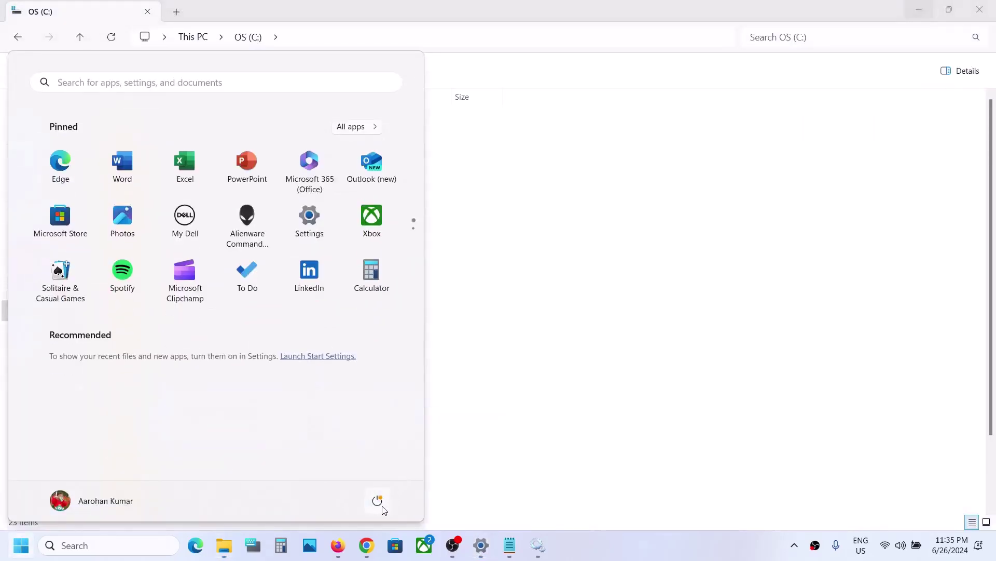
pyautogui.click(379, 502)
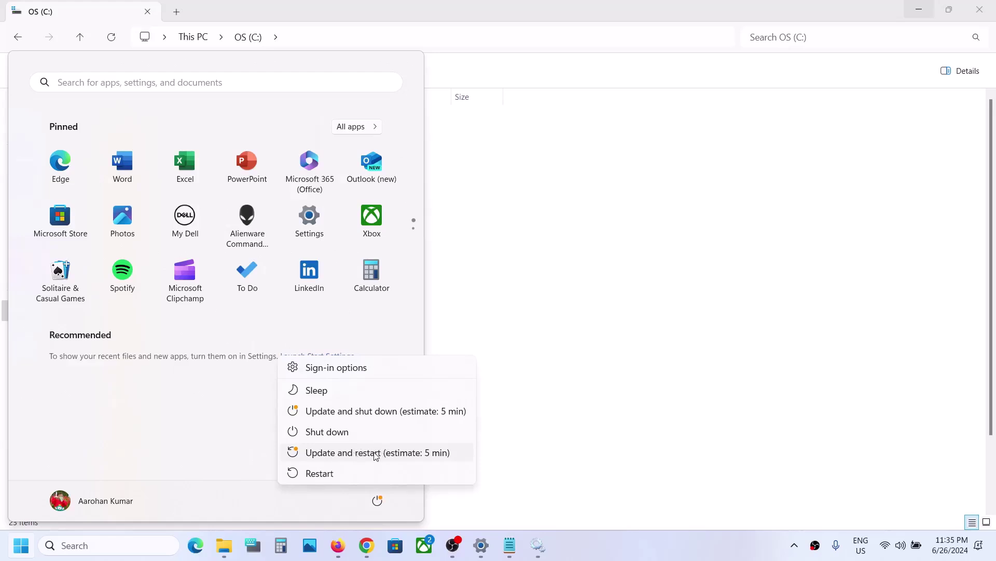
pyautogui.press('Escape')
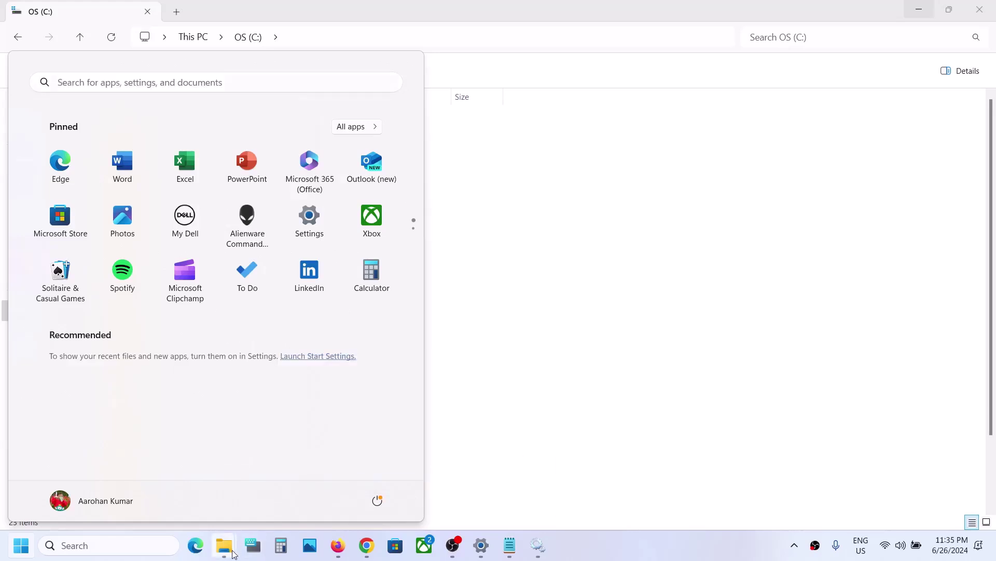
pyautogui.moveTo(229, 547)
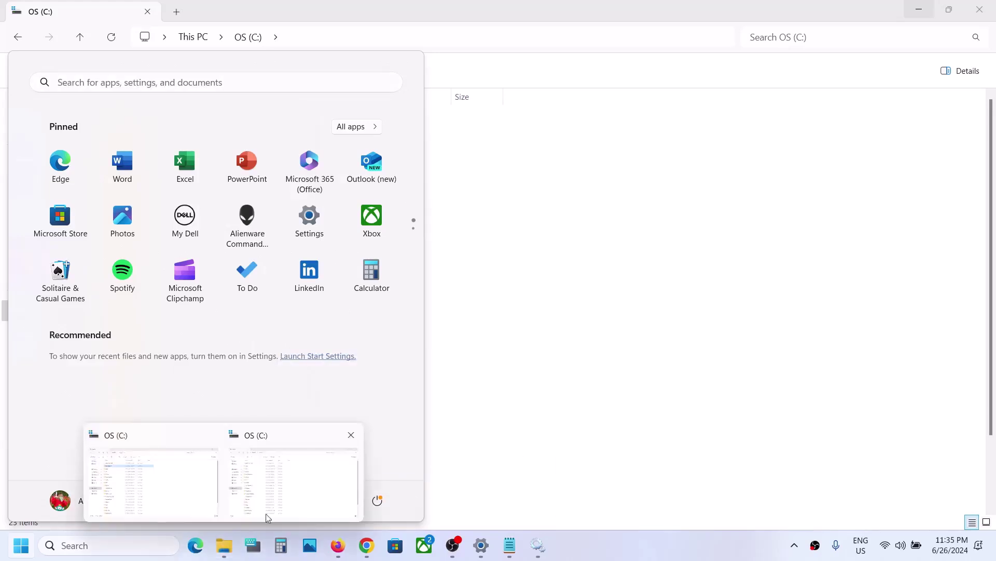
pyautogui.click(296, 490)
# Copy the desktop $WinREAgent folder and paste it back into OS (C:)
pyautogui.press('super+d')
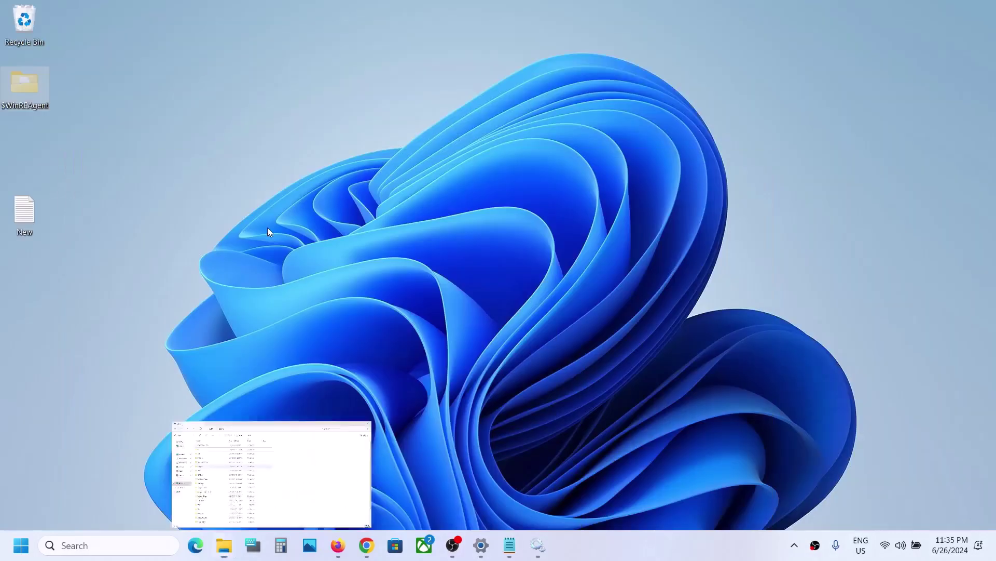
pyautogui.rightClick(24, 92)
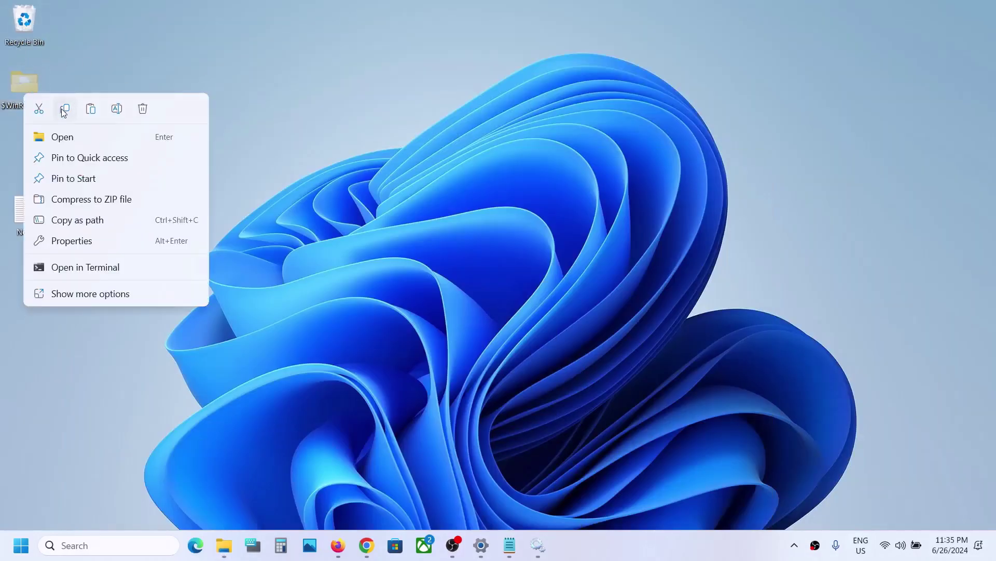
pyautogui.click(63, 113)
pyautogui.moveTo(235, 558)
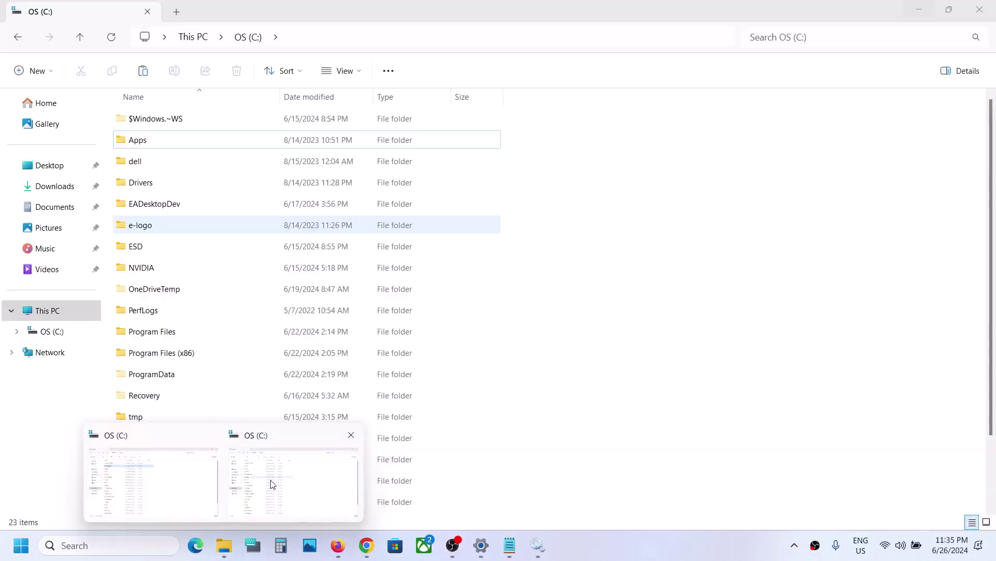
pyautogui.click(270, 482)
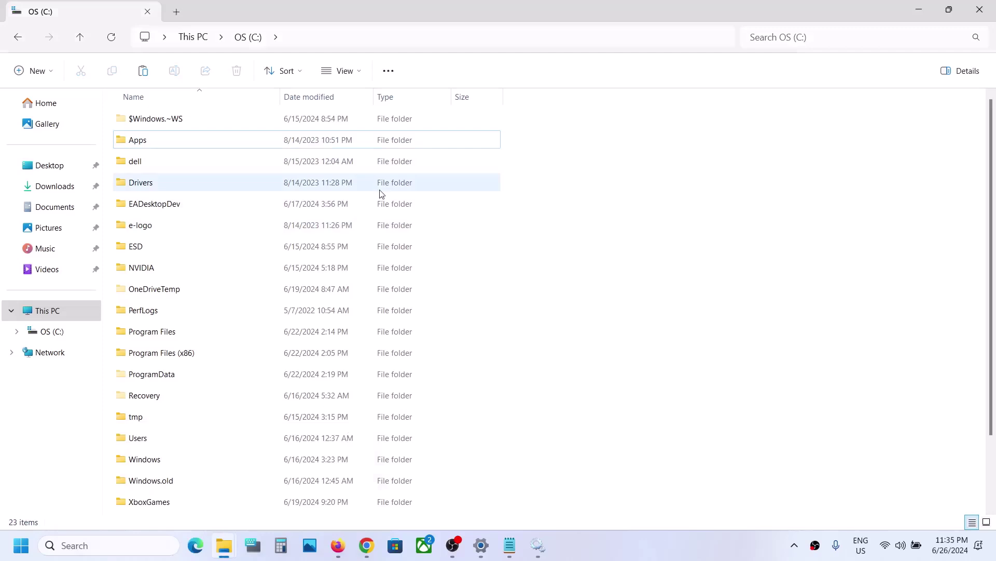
pyautogui.hotkey('ctrl', 'v')
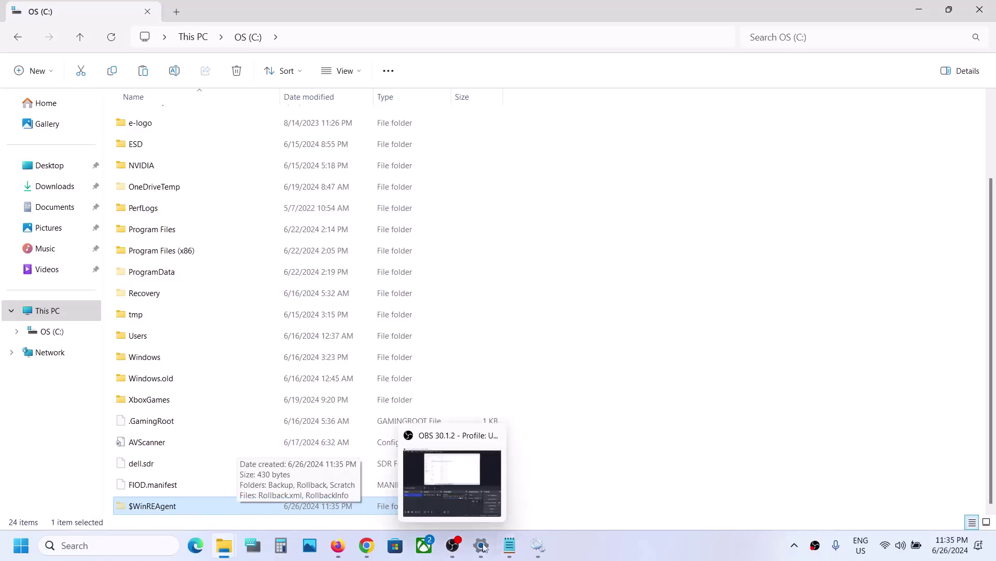
# Bring up the Word guide 'Fix Windows 11 Update Error 0x80073712' and the Start menu
pyautogui.click(598, 553)
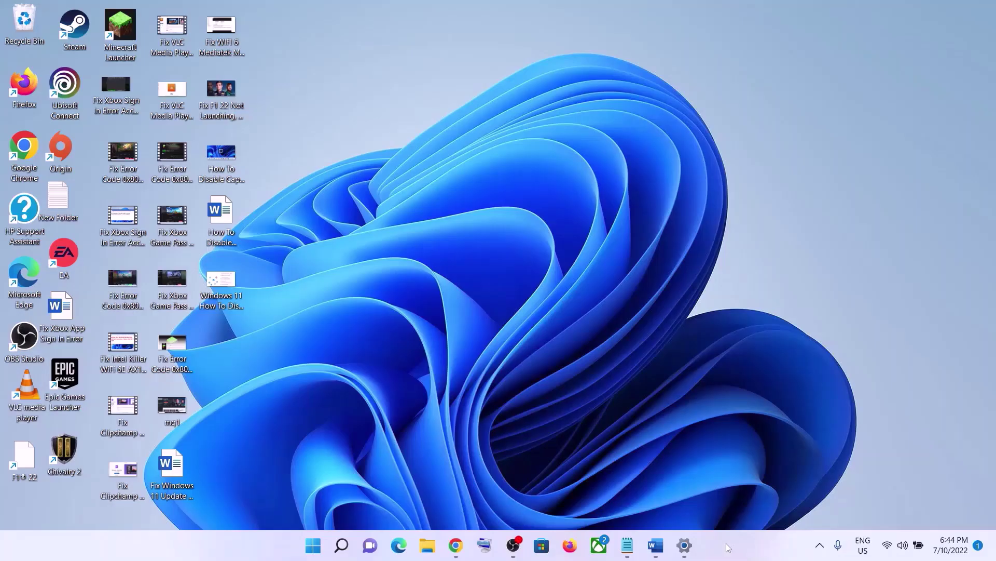
pyautogui.click(655, 545)
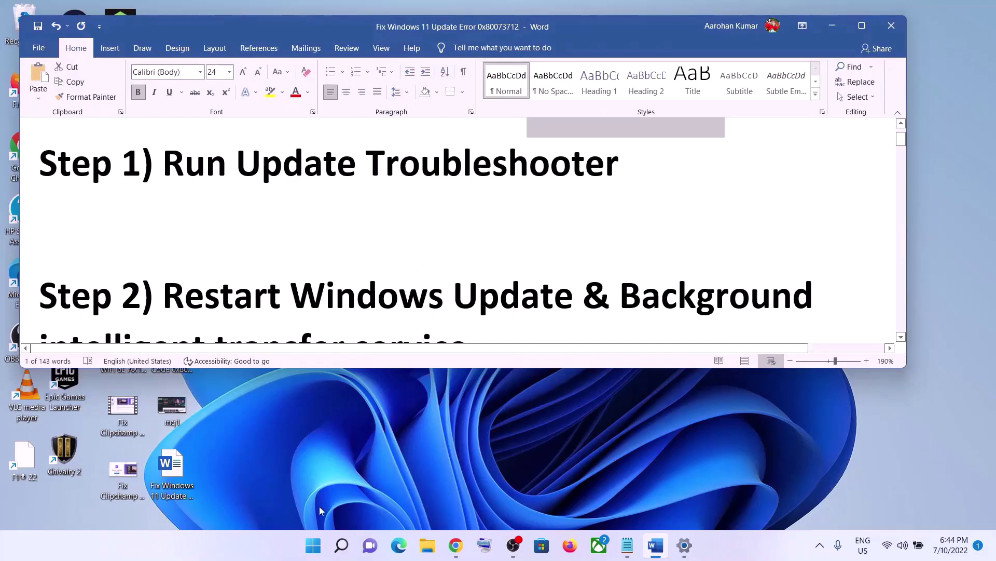
pyautogui.click(313, 545)
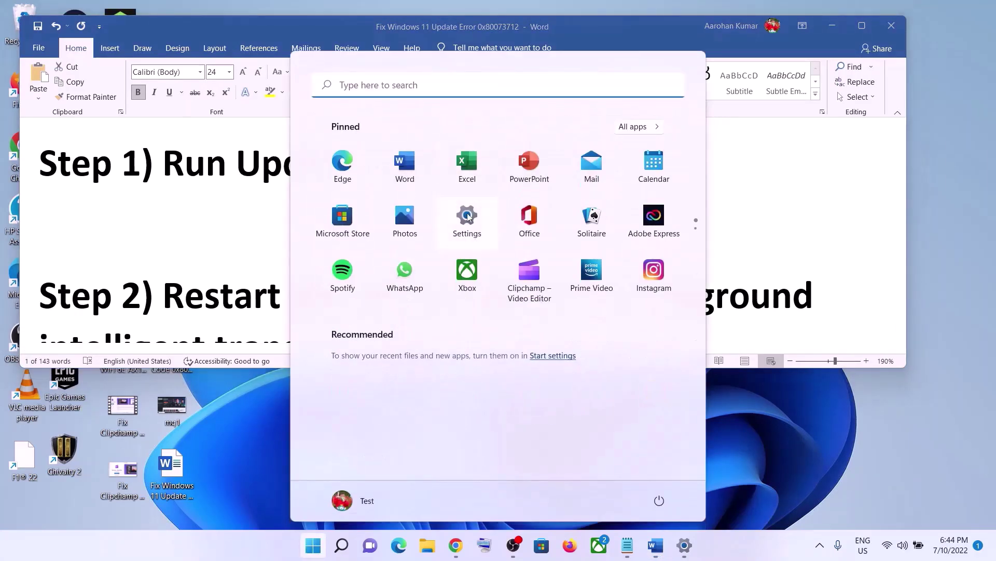
# Run the Windows Update troubleshooter from System > Troubleshoot > Other troubleshooters
pyautogui.click(467, 217)
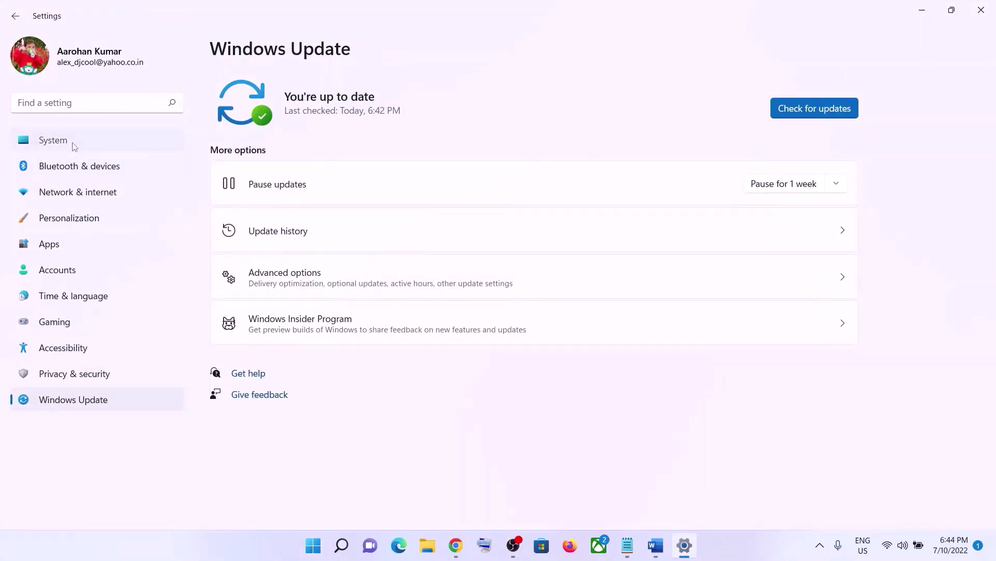
pyautogui.click(74, 147)
pyautogui.scroll(-3, 333, 307)
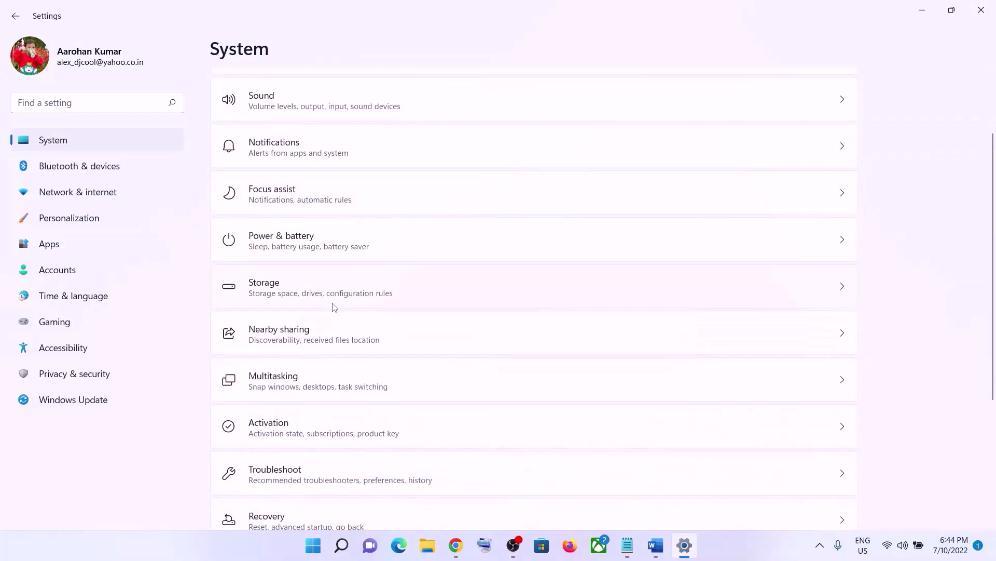
pyautogui.scroll(-3, 332, 307)
pyautogui.click(298, 347)
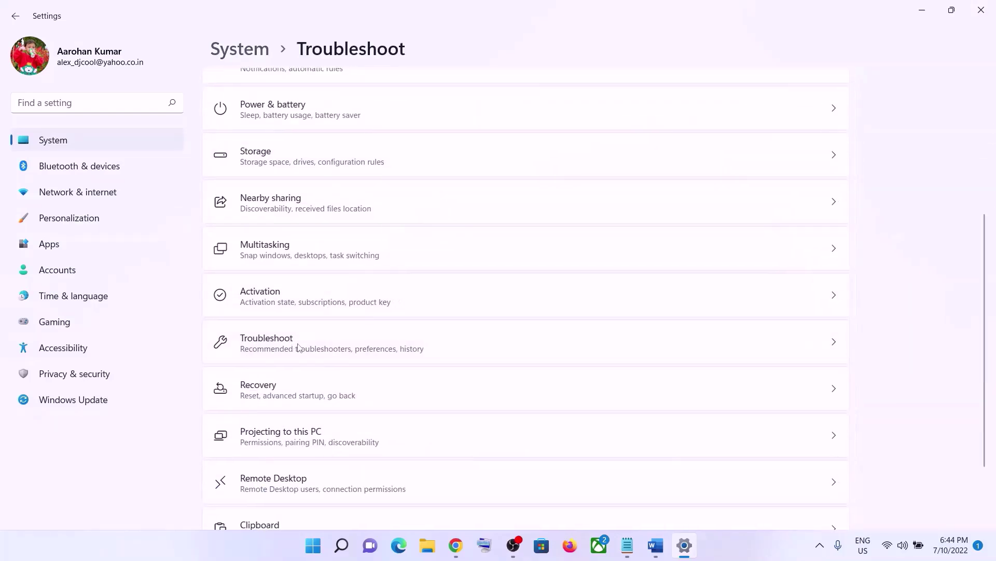
pyautogui.click(307, 214)
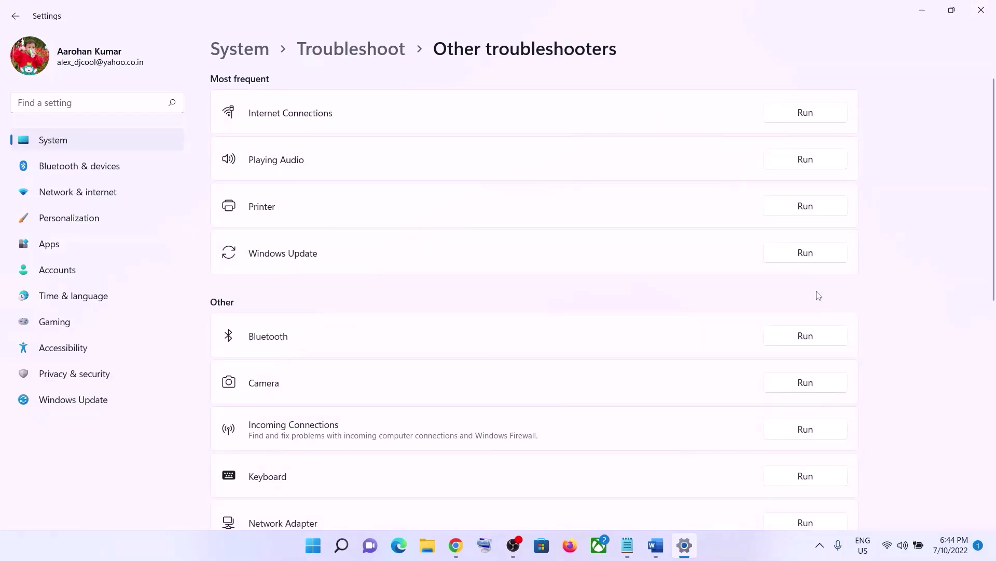
pyautogui.click(819, 256)
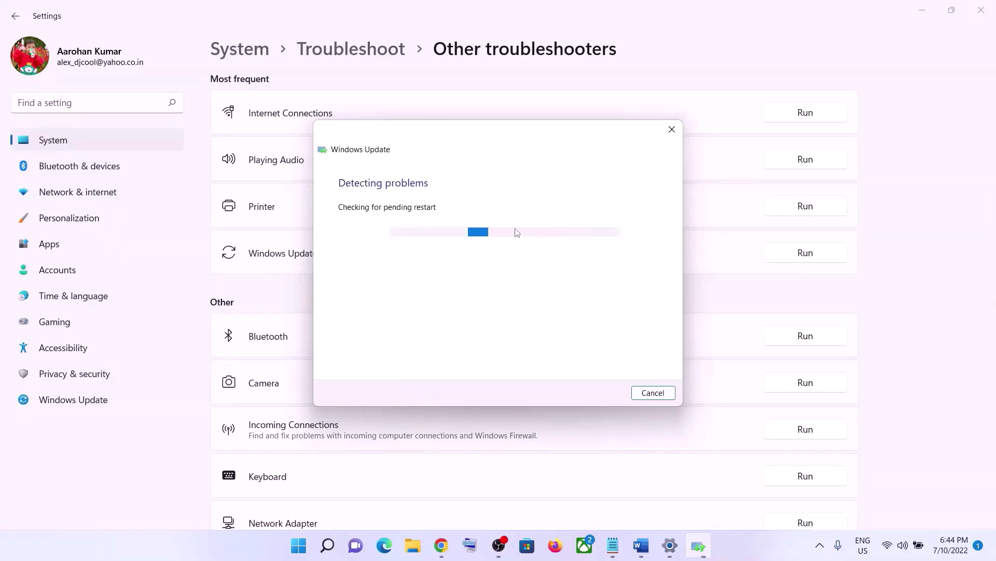
# Review the Word guide's step on restarting Windows Update and Background Intelligent Transfer services
pyautogui.click(648, 553)
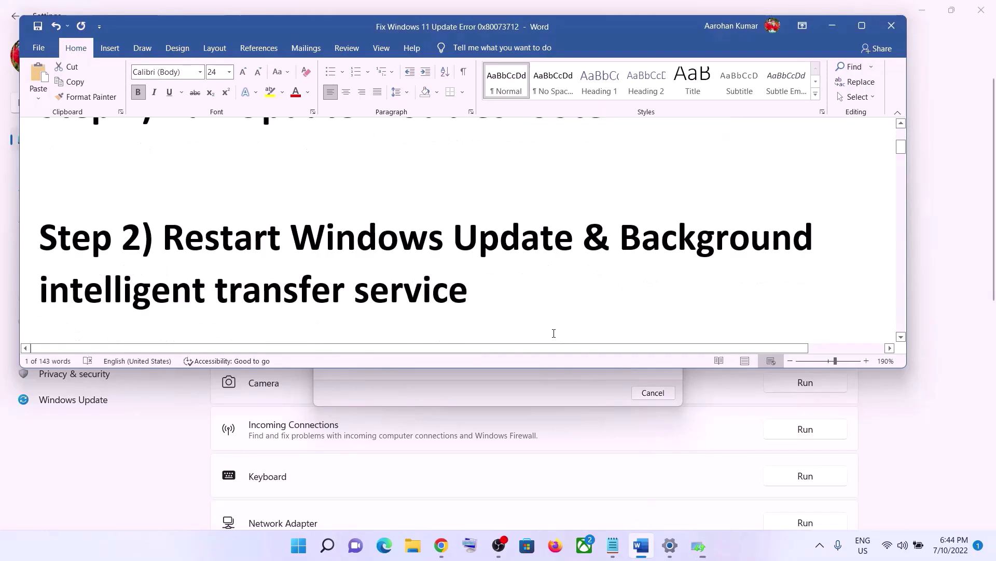
pyautogui.scroll(-2, 554, 333)
pyautogui.scroll(3, 554, 333)
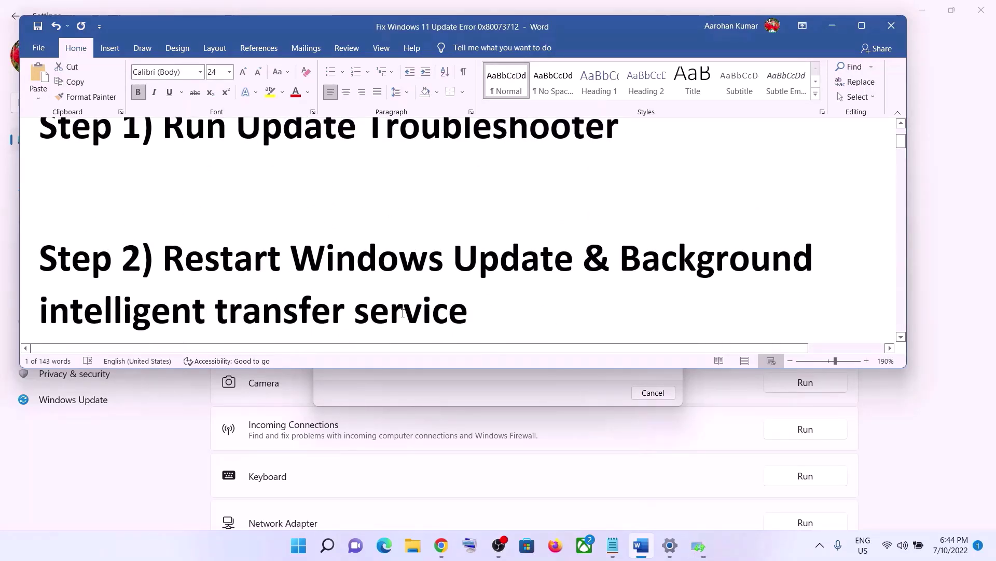
# Launch the Services app by searching 'services' from Start
pyautogui.click(305, 546)
pyautogui.write('se')
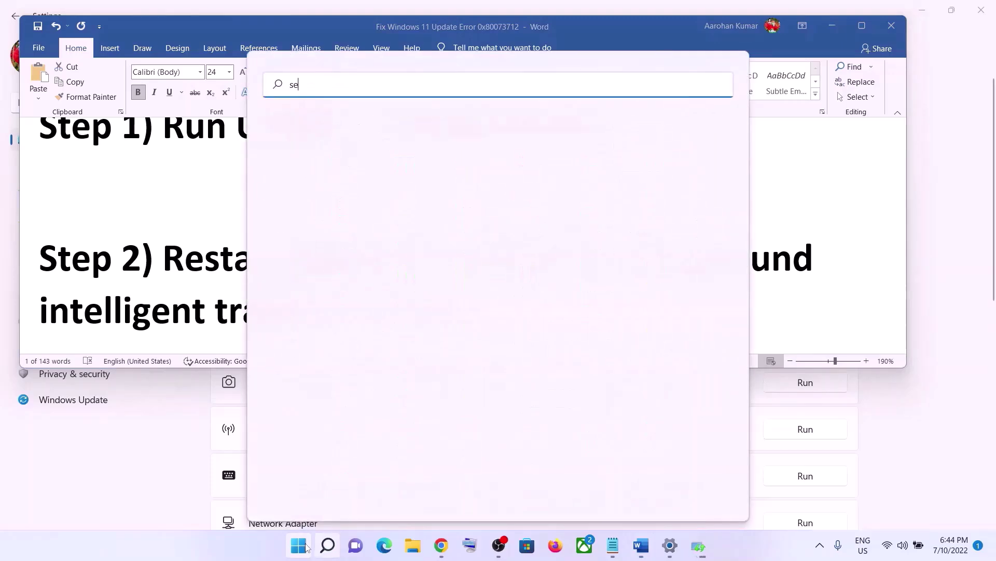
pyautogui.write('rvices')
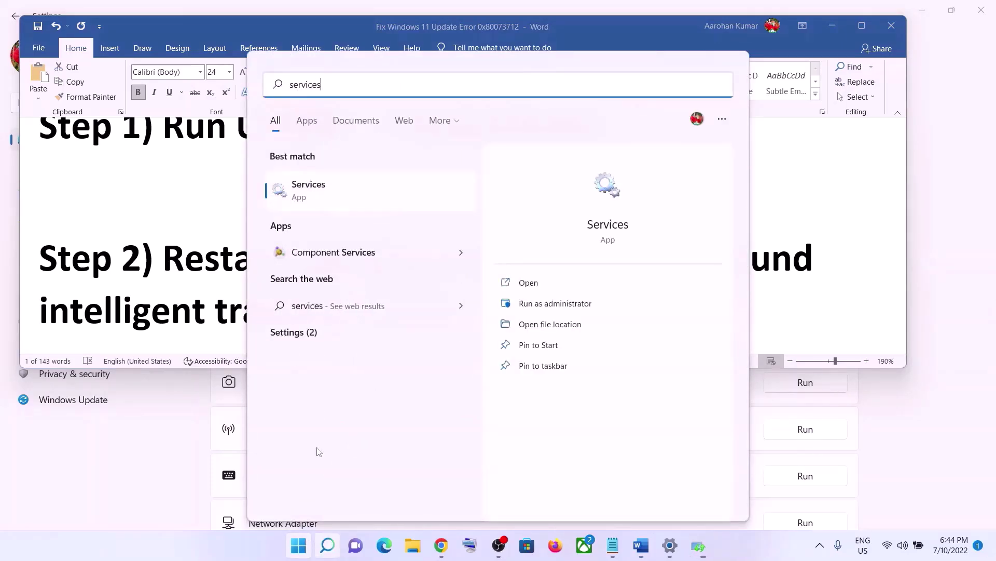
pyautogui.click(337, 196)
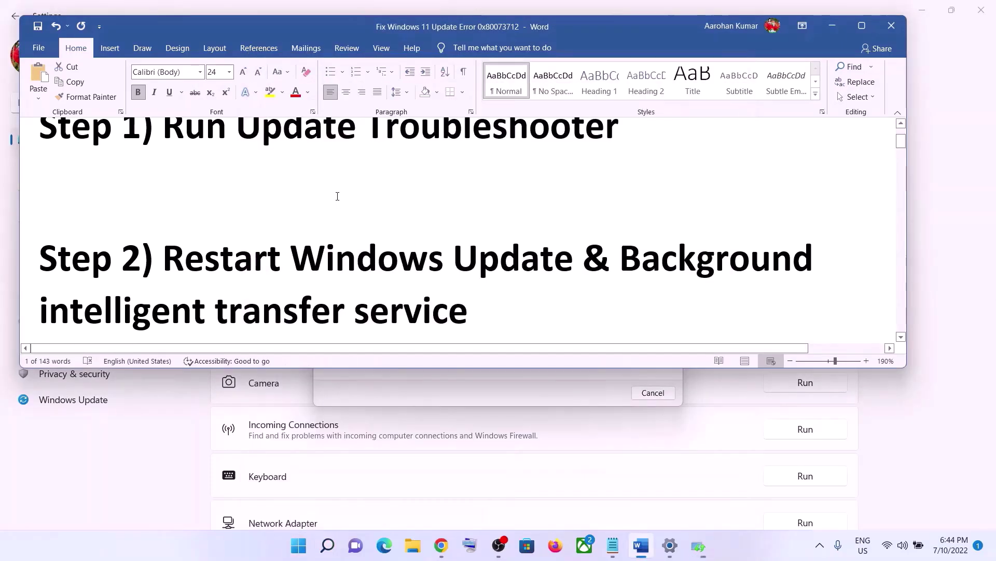
# Find the Windows Update service in the list and open its properties
pyautogui.click(373, 336)
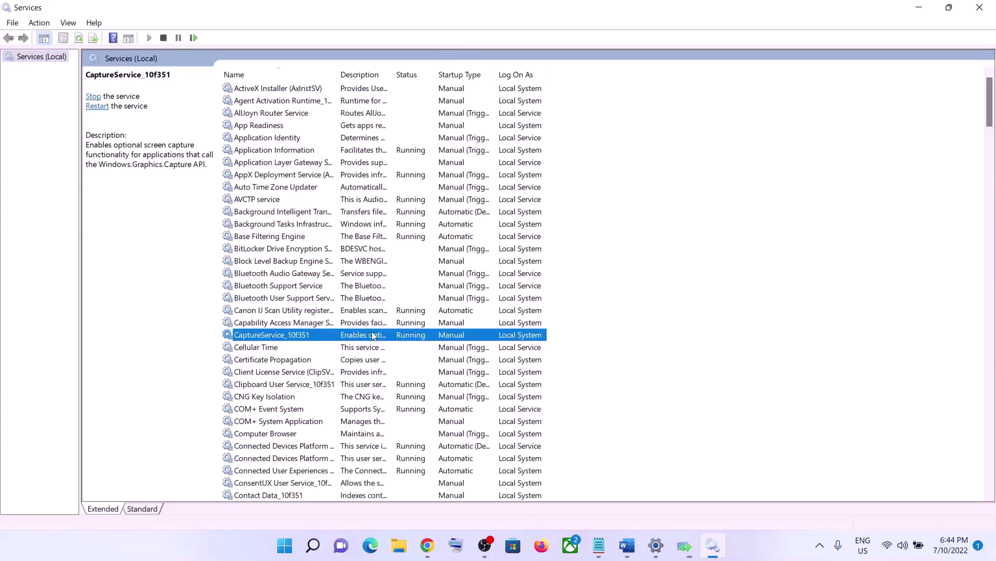
pyautogui.press('w')
pyautogui.scroll(-6, 312, 345)
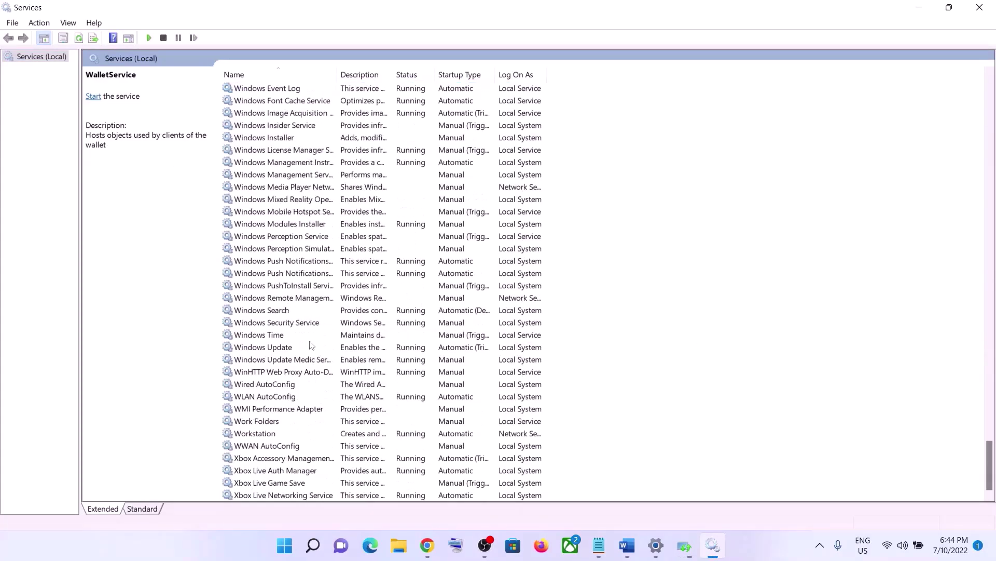
pyautogui.click(282, 349)
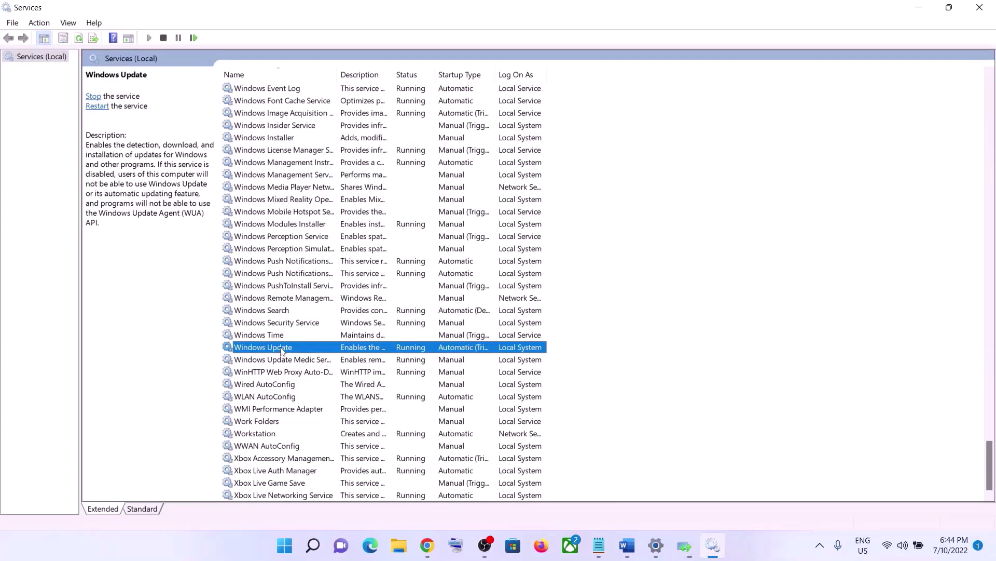
pyautogui.doubleClick(304, 349)
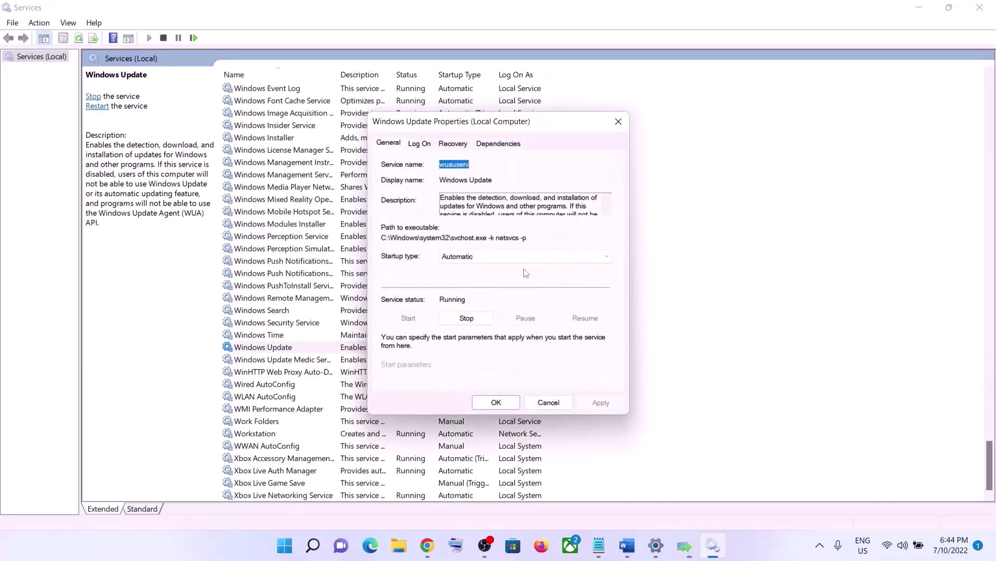
# Keep Windows Update's startup type Automatic and apply it, dismissing the troubleshooter results
pyautogui.click(458, 256)
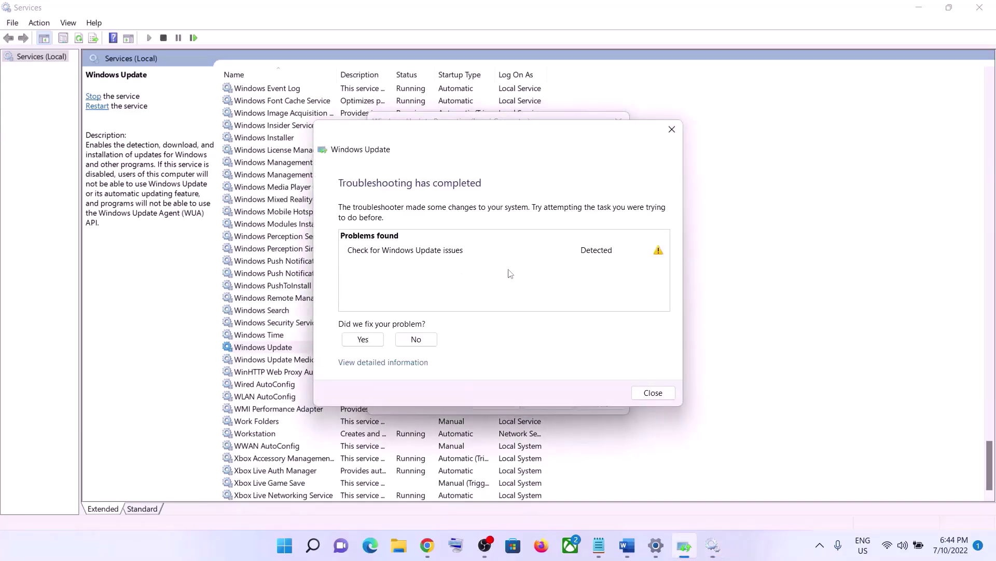
pyautogui.click(653, 393)
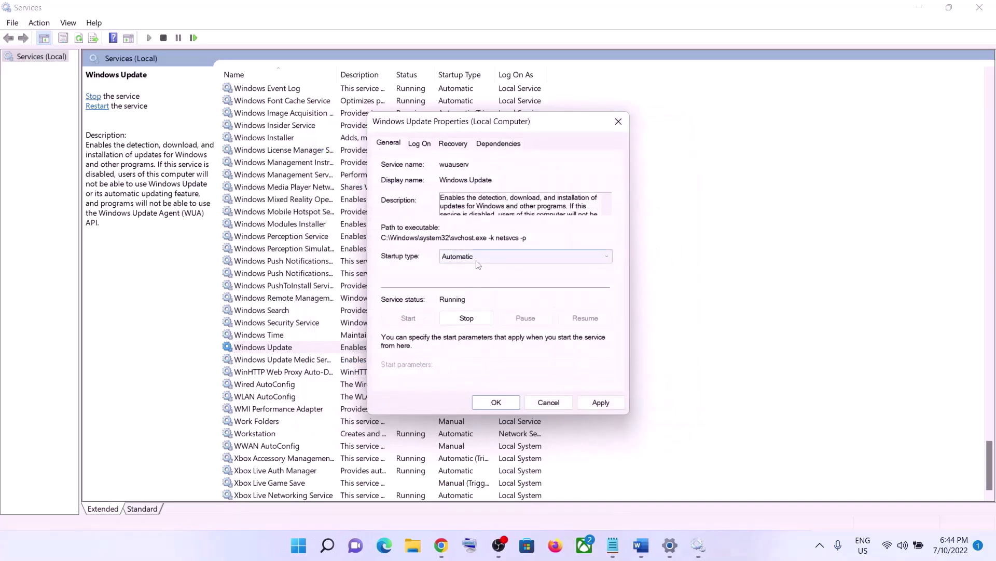
pyautogui.click(477, 260)
pyautogui.click(475, 277)
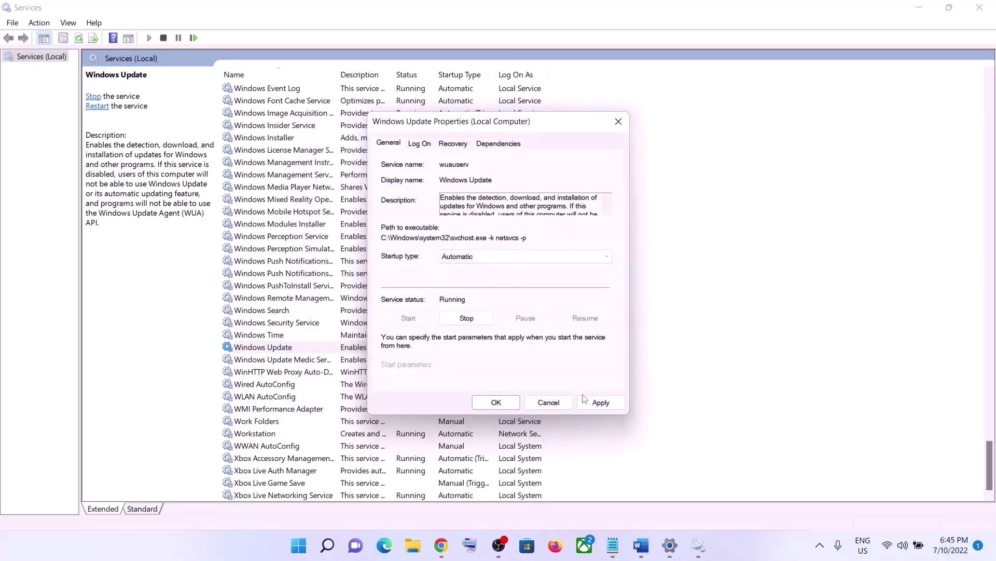
pyautogui.click(595, 405)
pyautogui.click(495, 403)
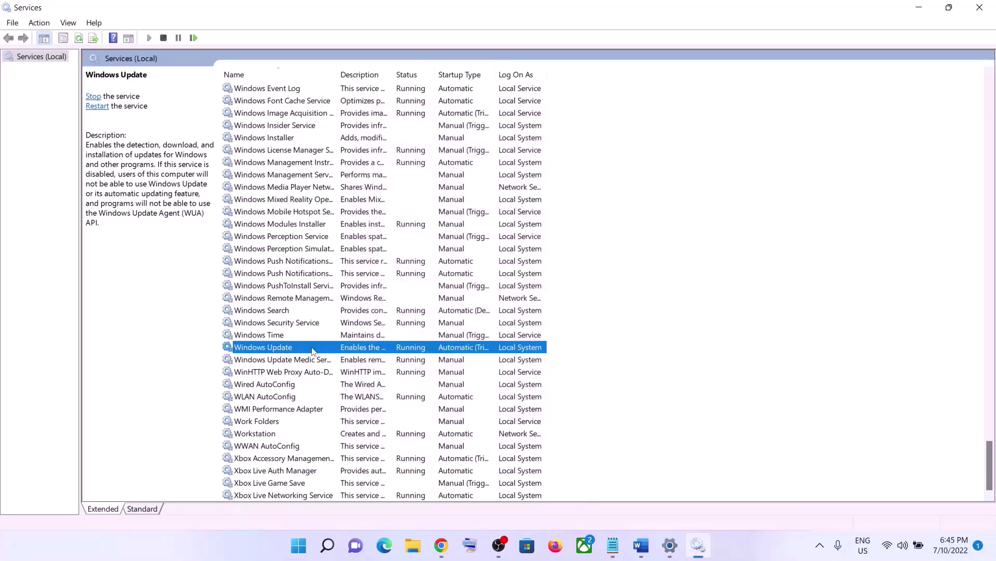
# Restart the Windows Update service and jump to Background Intelligent Transfer Service
pyautogui.click(98, 106)
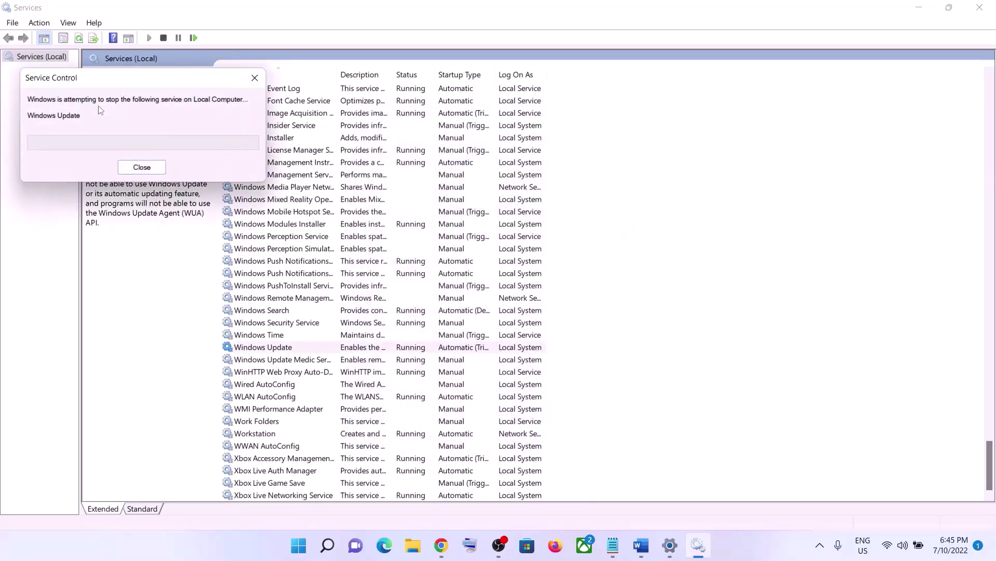
pyautogui.click(322, 262)
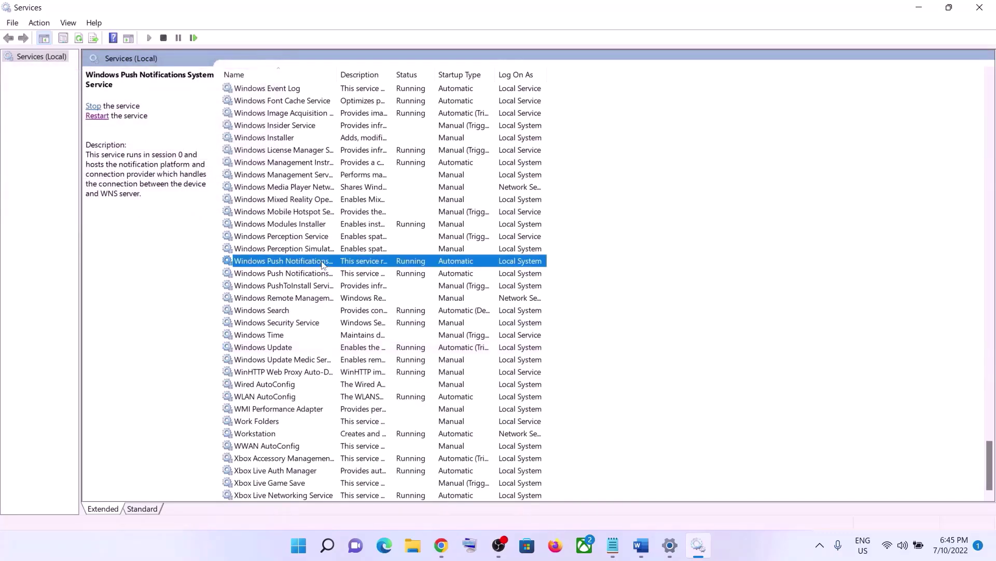
pyautogui.press('b')
pyautogui.scroll(3, 323, 264)
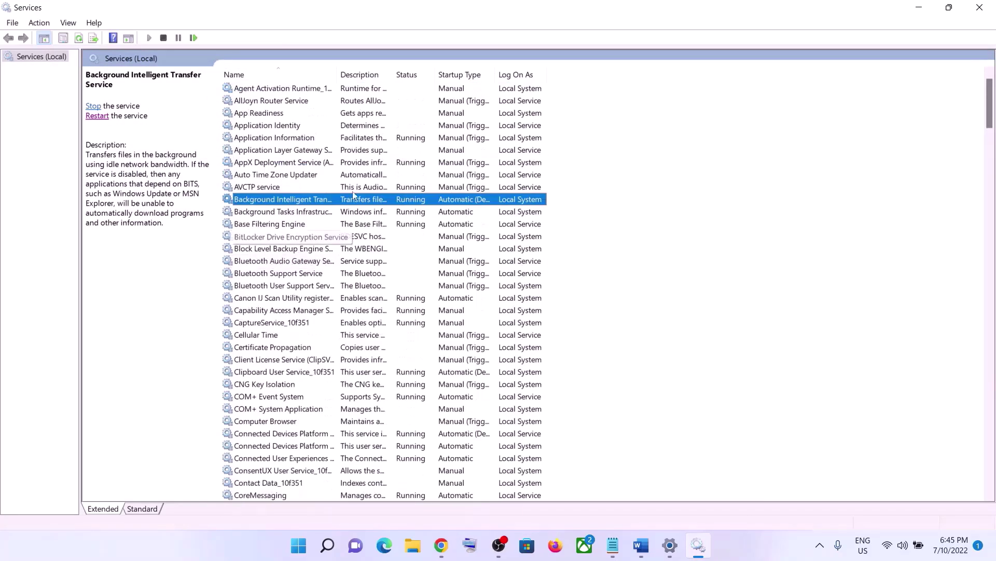
# Set Background Intelligent Transfer Service to Automatic startup, apply it, and restart the service
pyautogui.doubleClick(336, 73)
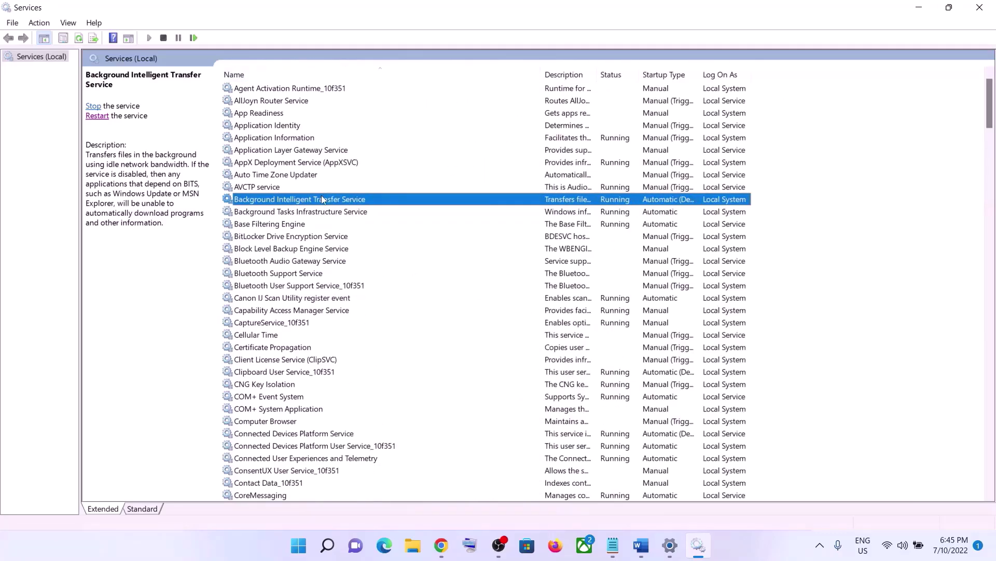
pyautogui.doubleClick(339, 200)
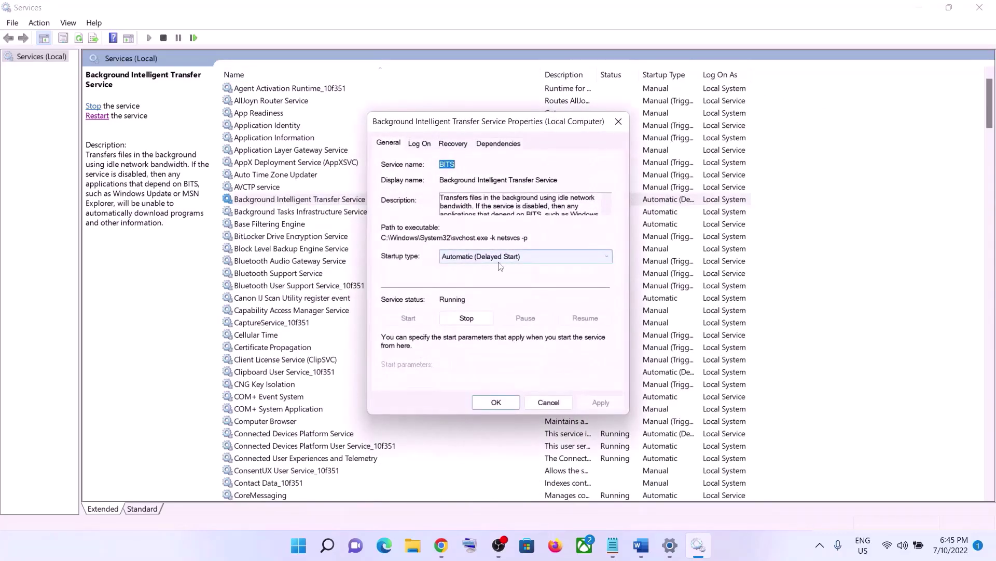
pyautogui.click(492, 257)
pyautogui.click(485, 277)
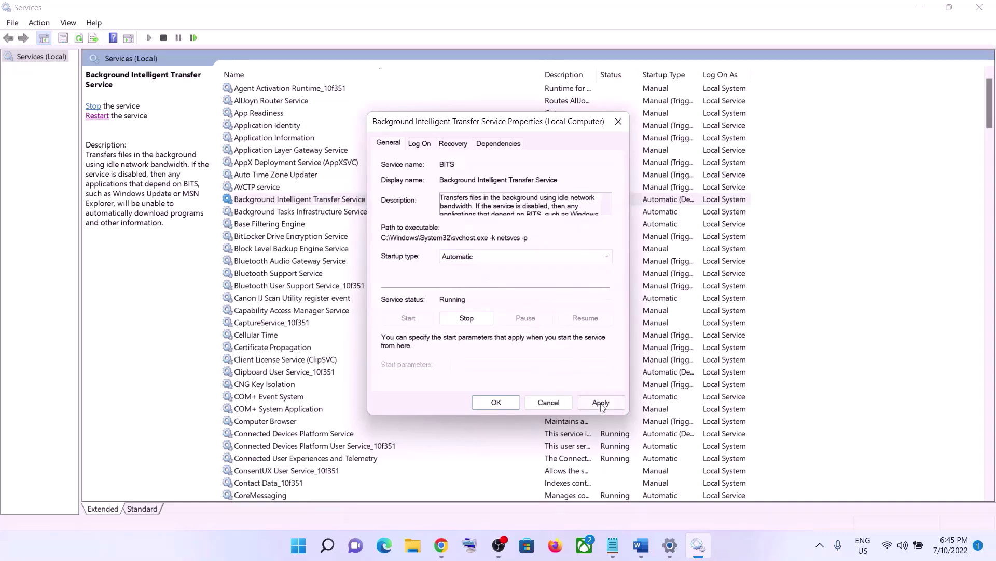
pyautogui.click(600, 402)
pyautogui.click(496, 402)
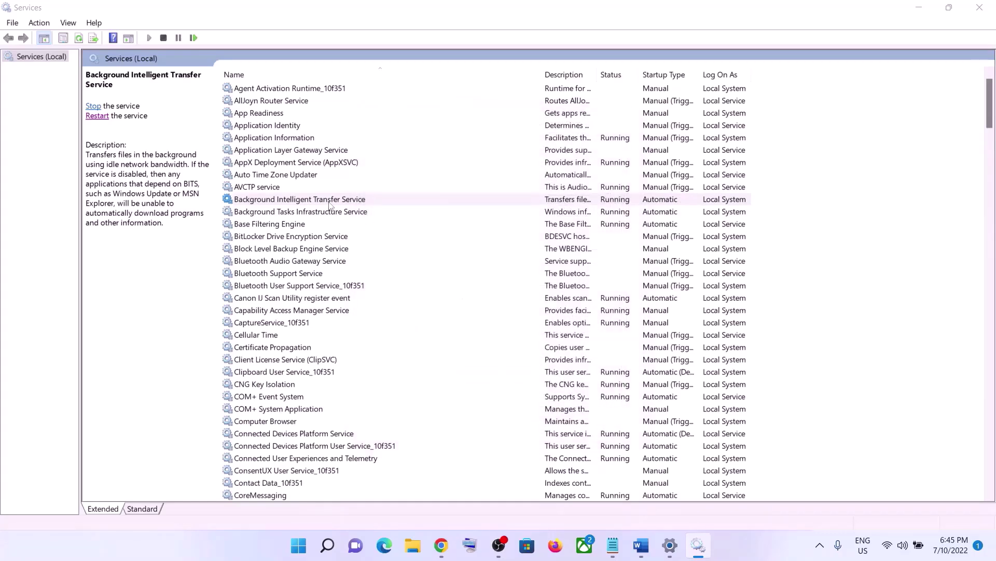
pyautogui.click(312, 202)
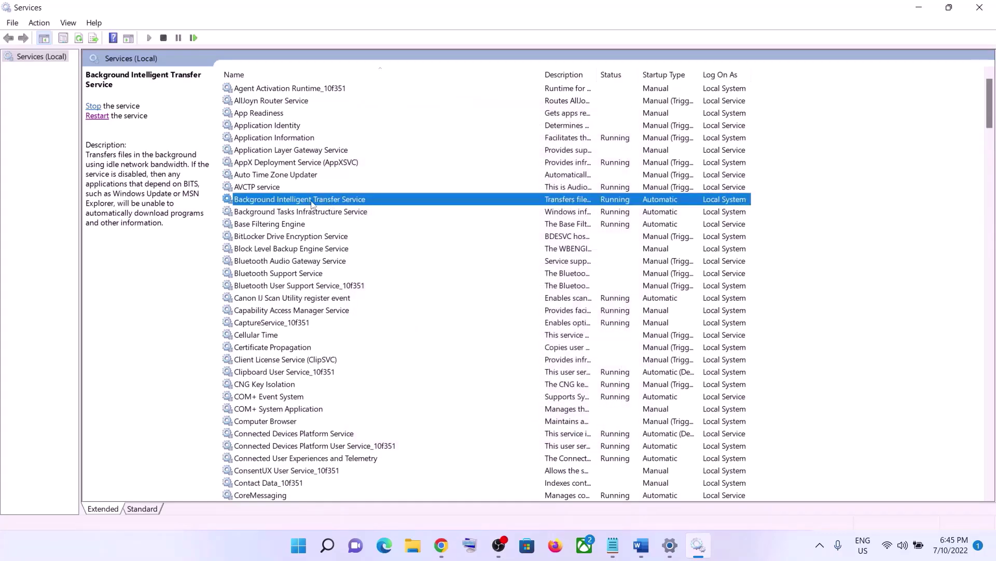
pyautogui.click(97, 116)
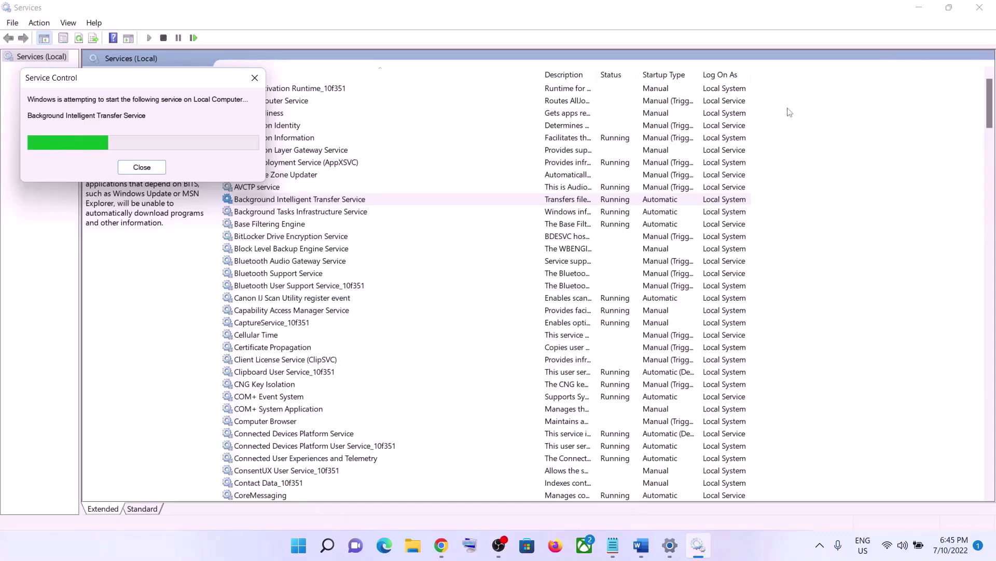
# Close Services and copy the Windows 11 download URL under Step 3 of the Word notes
pyautogui.click(979, 7)
pyautogui.scroll(-5, 472, 278)
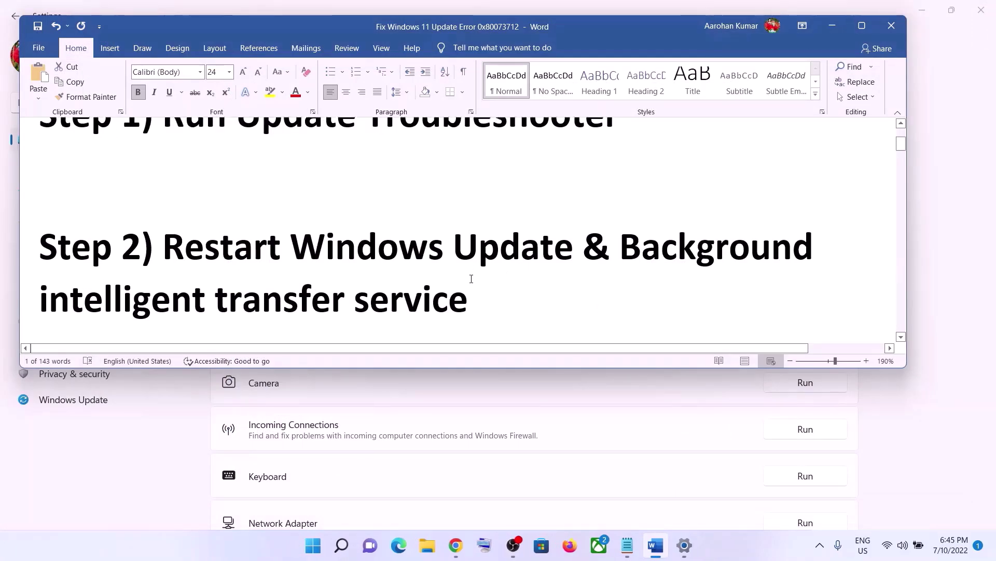
pyautogui.scroll(-2, 472, 279)
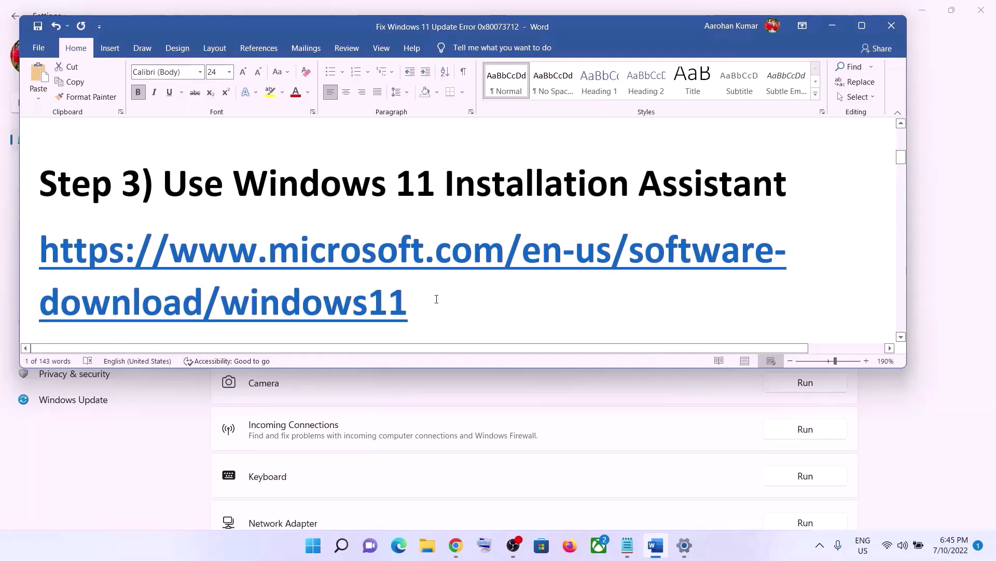
pyautogui.tripleClick(435, 298)
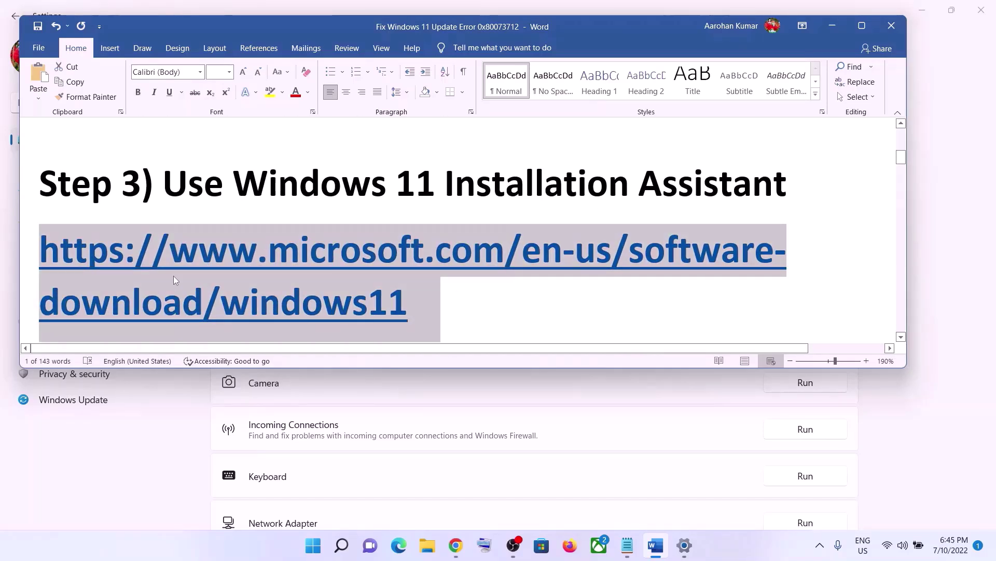
pyautogui.rightClick(344, 276)
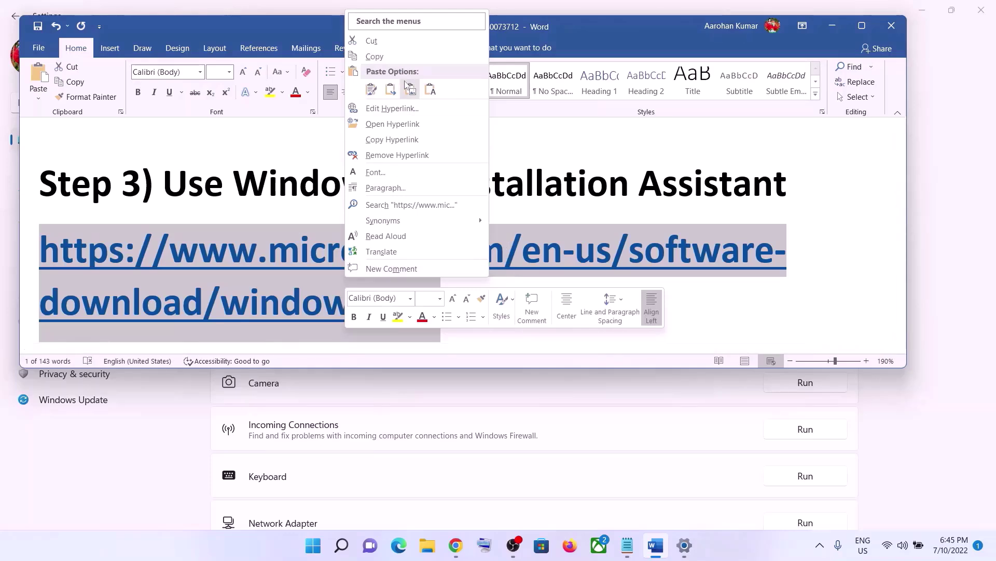
pyautogui.click(374, 56)
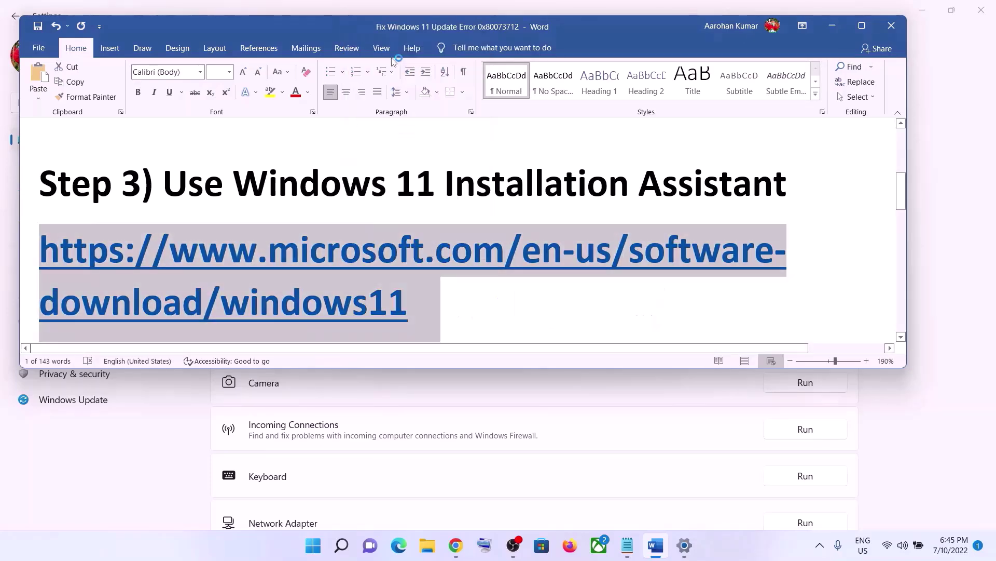
pyautogui.click(456, 545)
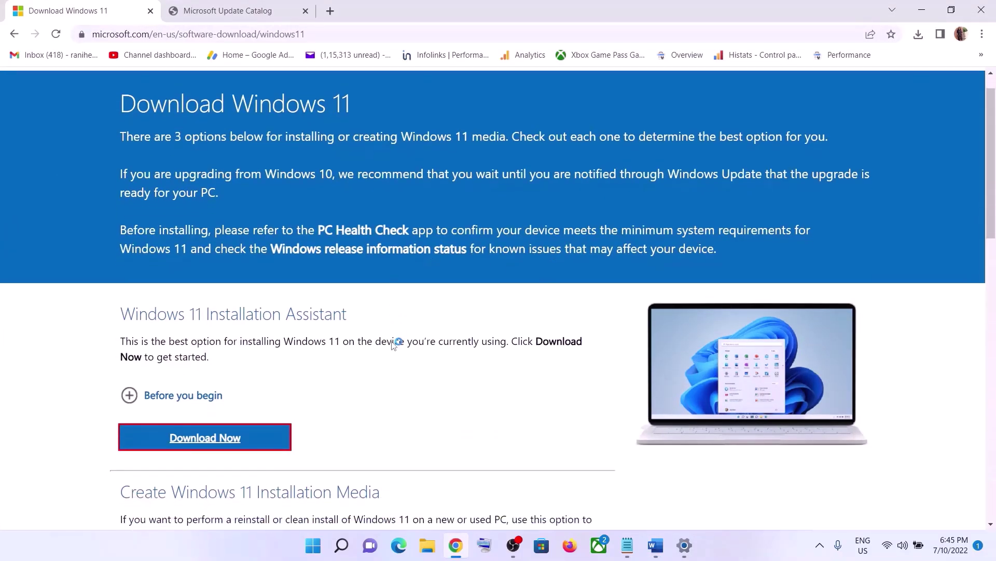
# Download and run the Windows 11 Installation Assistant with admin rights, closing it after it reports the latest version
pyautogui.scroll(-1, 394, 340)
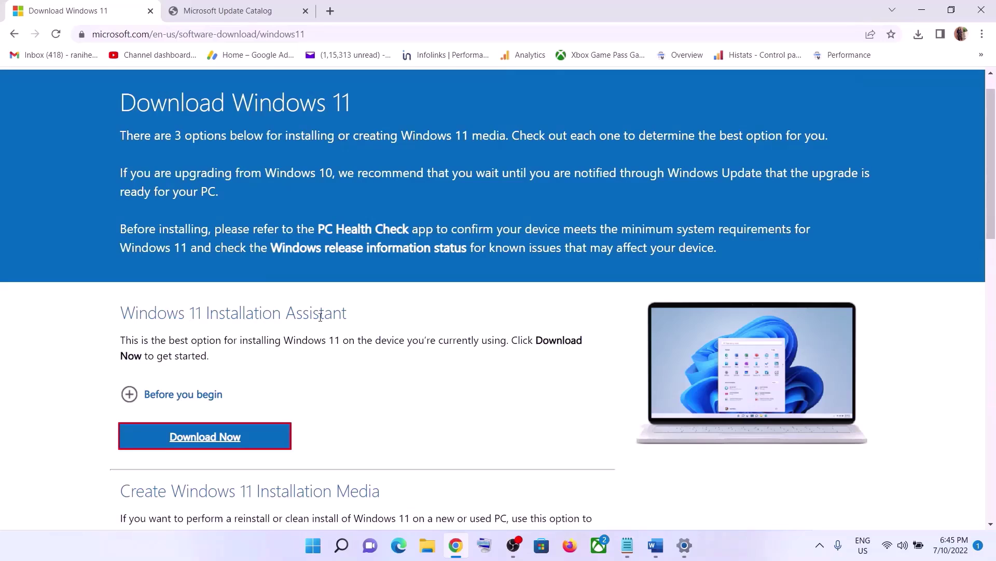
pyautogui.click(236, 437)
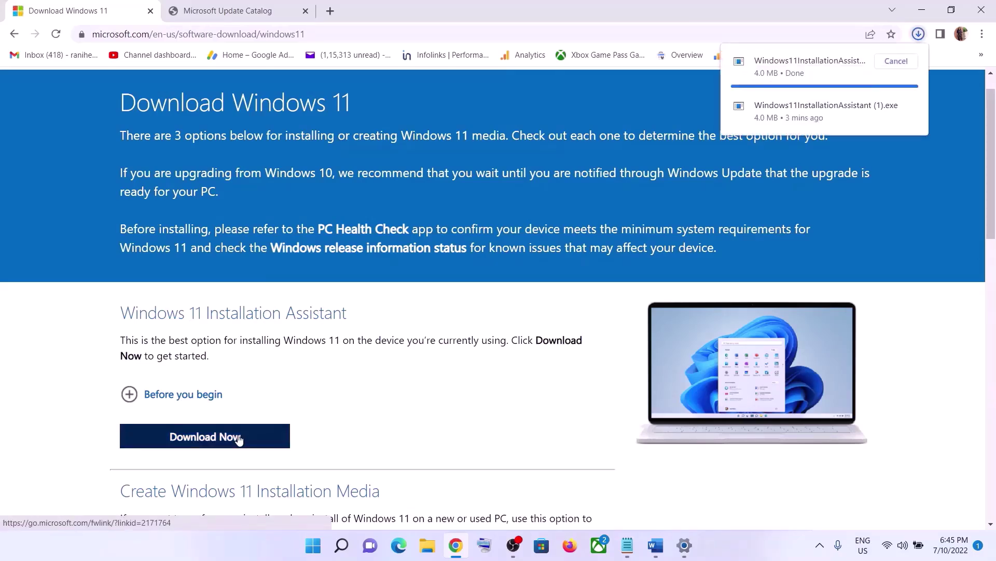
pyautogui.click(804, 74)
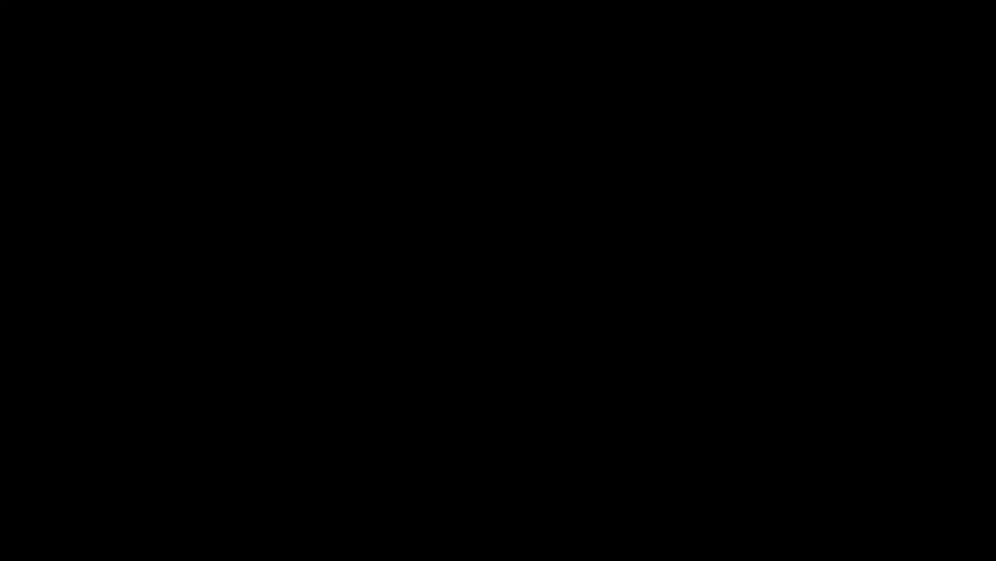
pyautogui.click(488, 309)
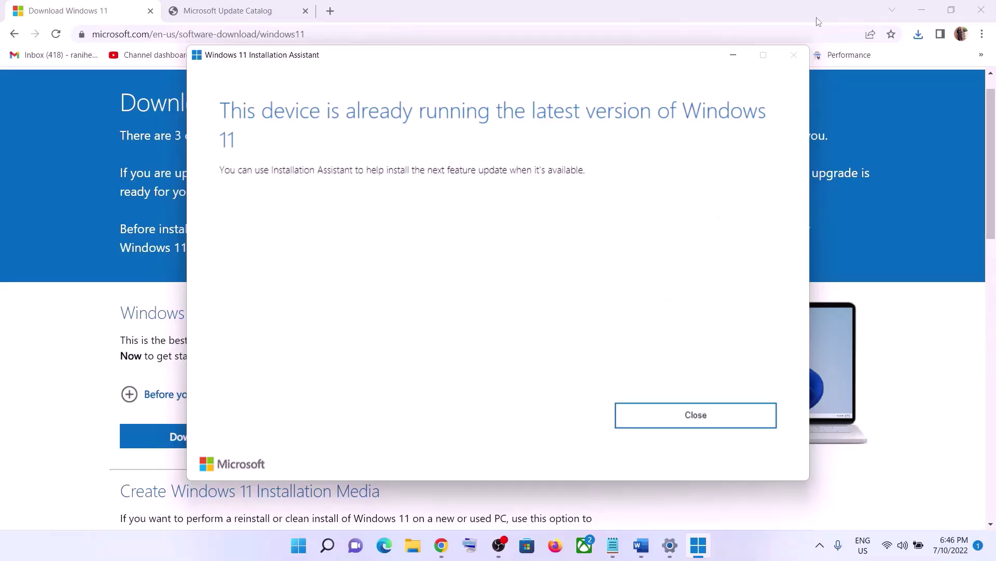
pyautogui.click(699, 413)
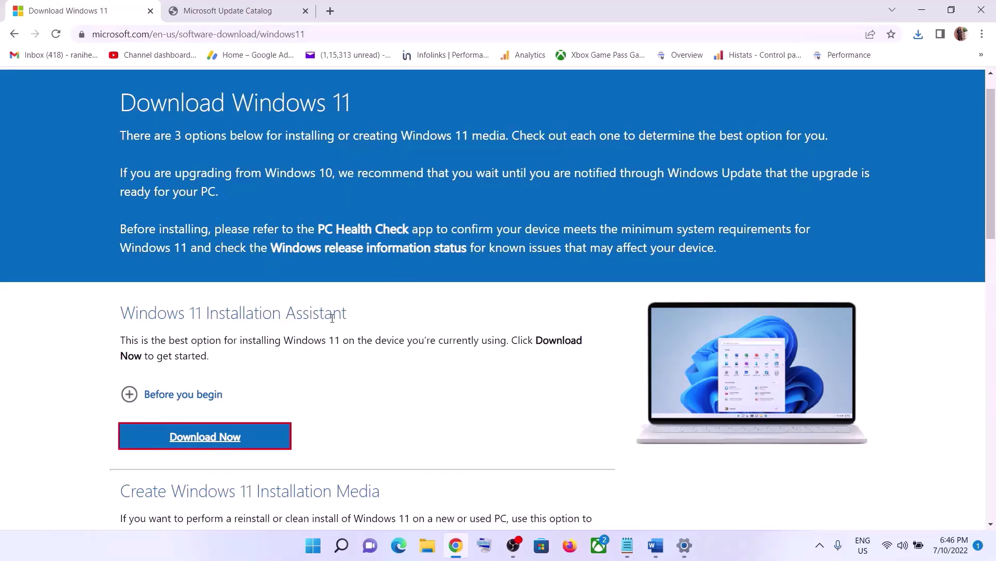
# In Windows11InstallationAssistant's Properties, enable compatibility mode for Windows 7 and apply it
pyautogui.click(427, 545)
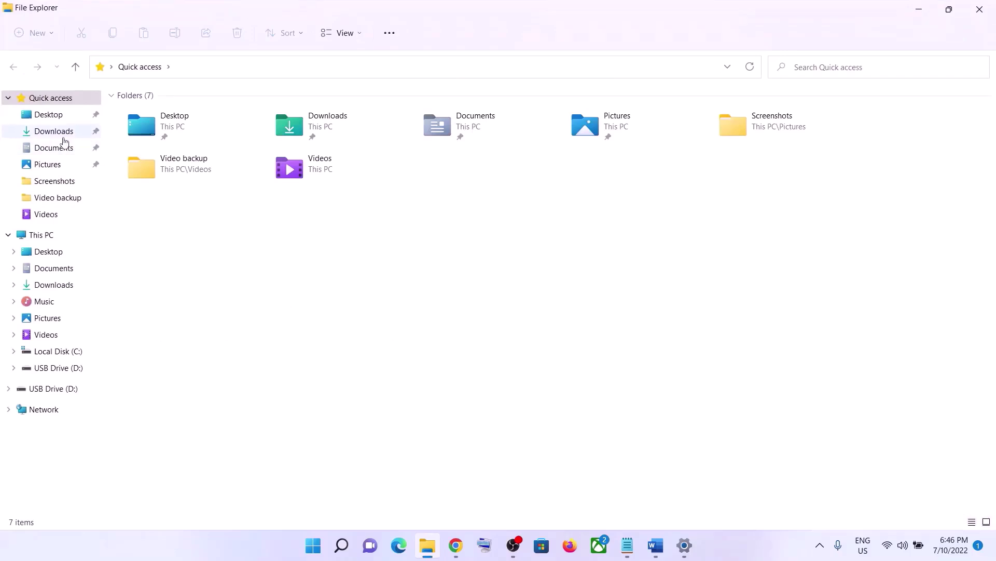
pyautogui.click(62, 132)
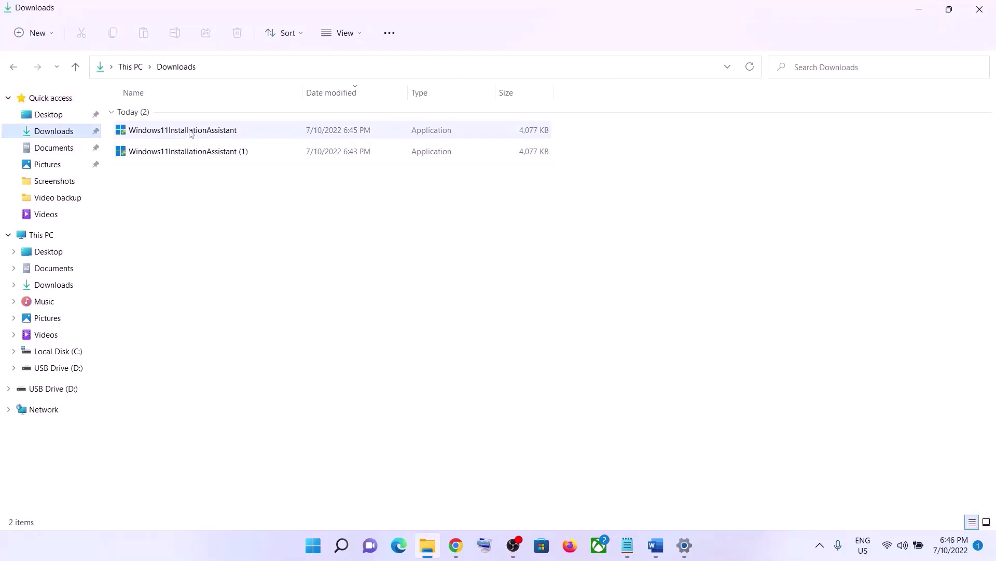
pyautogui.click(191, 134)
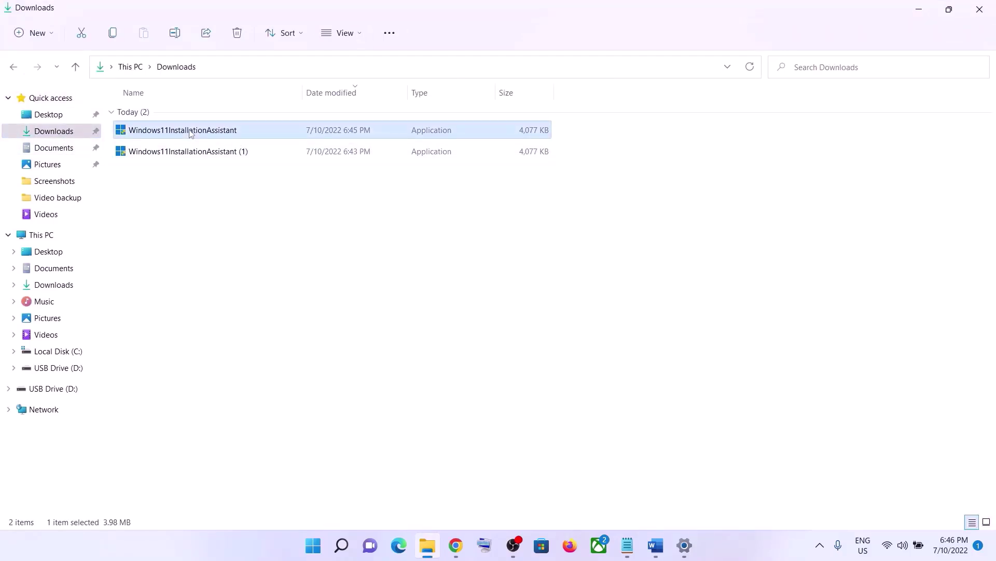
pyautogui.rightClick(191, 134)
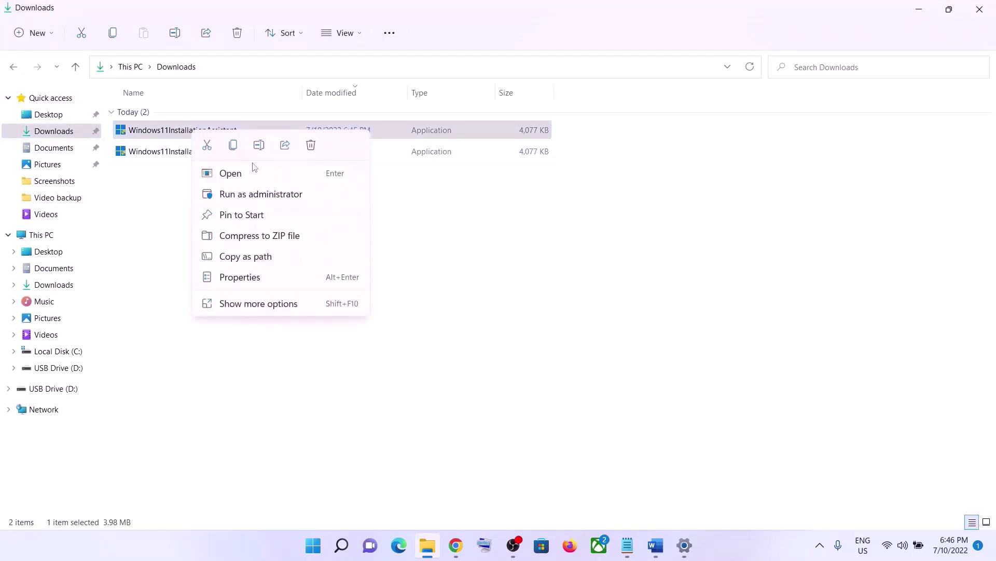
pyautogui.click(242, 277)
pyautogui.click(334, 175)
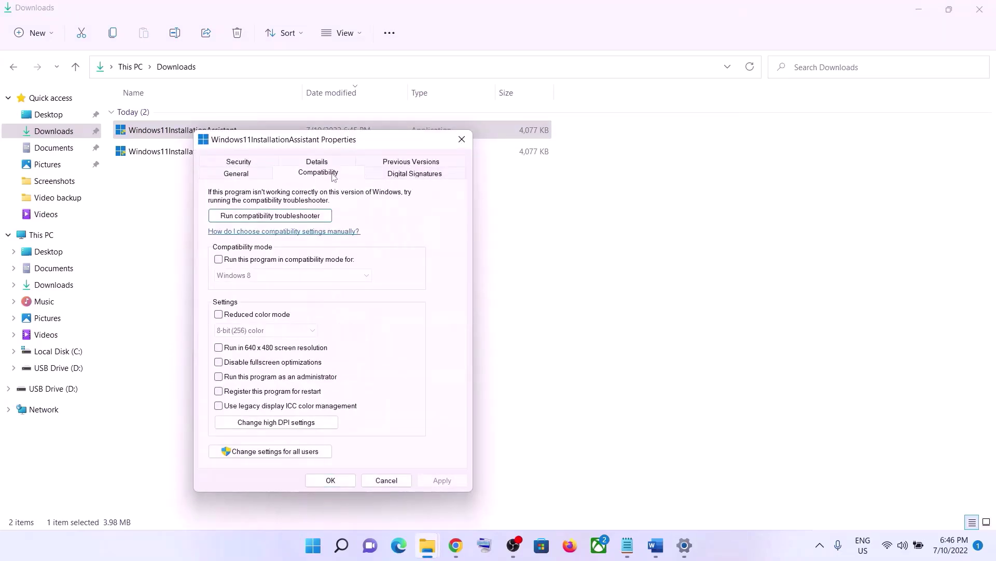
pyautogui.click(219, 260)
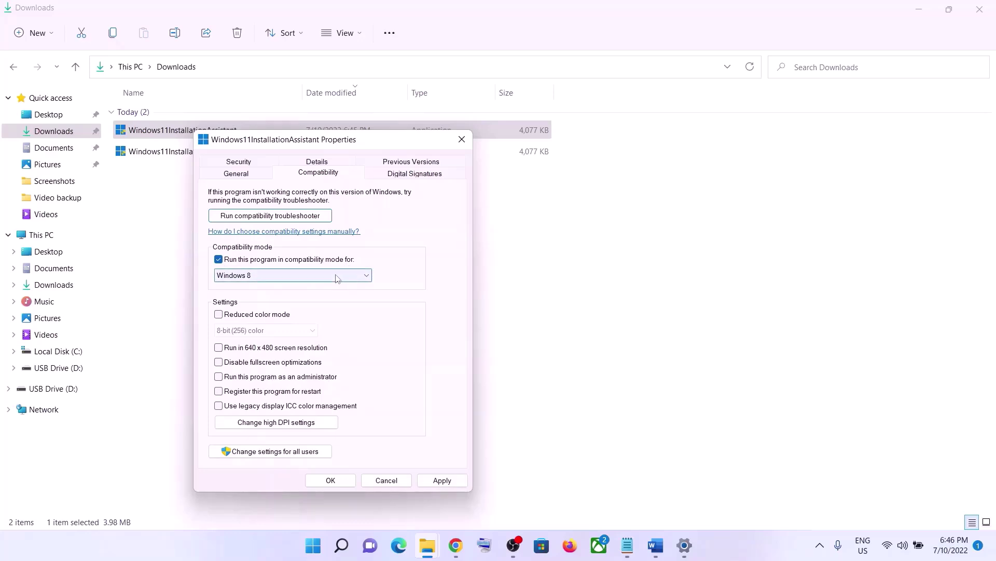
pyautogui.click(336, 279)
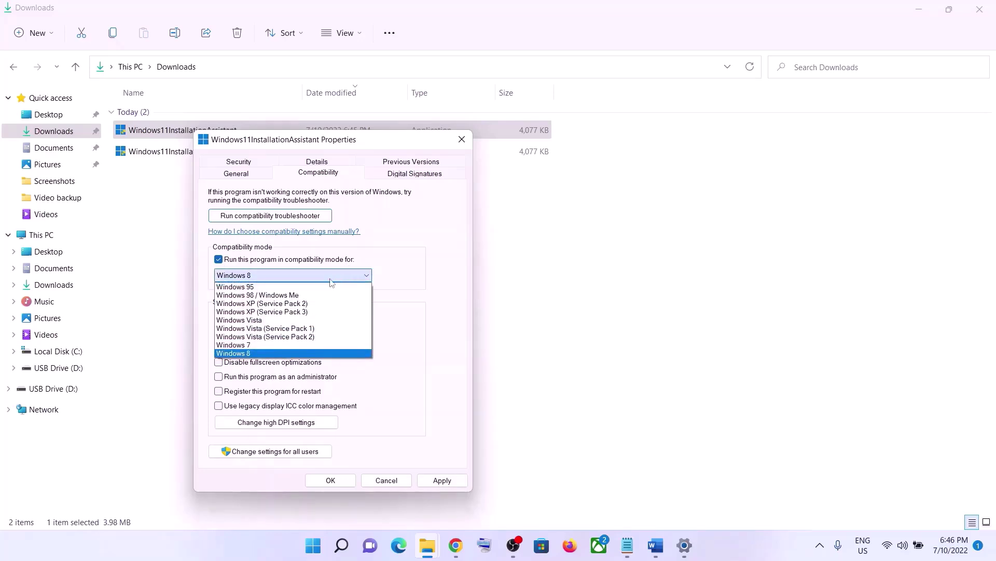
pyautogui.click(249, 345)
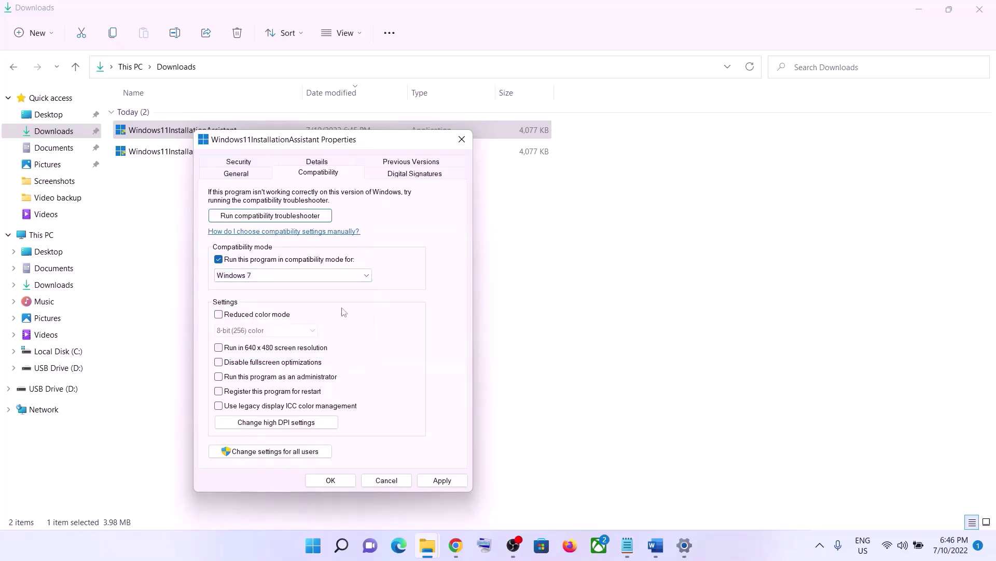
pyautogui.click(439, 478)
pyautogui.click(349, 480)
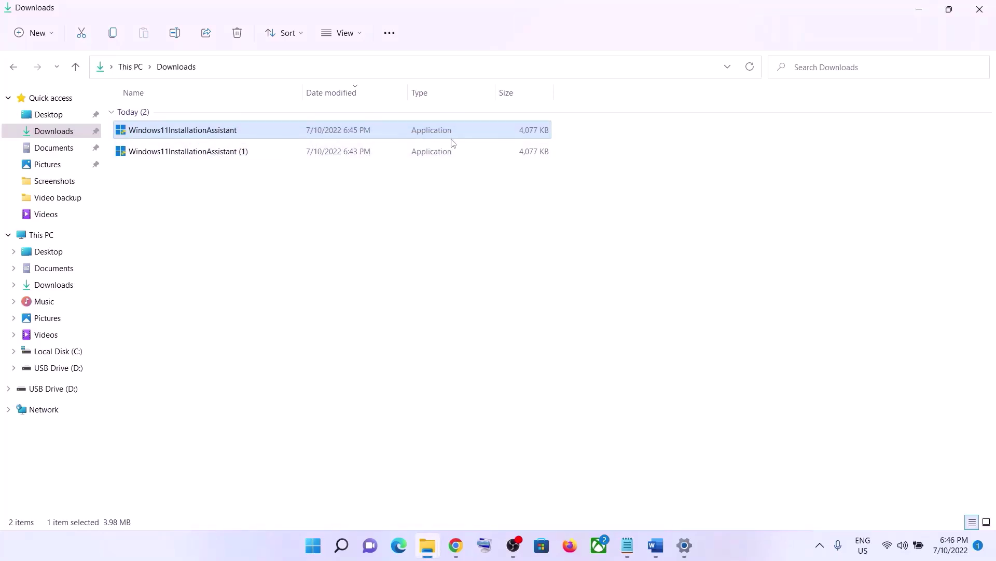
# Minimize File Explorer and review the Step 4 Microsoft Update Catalog heading in the Word notes
pyautogui.click(919, 9)
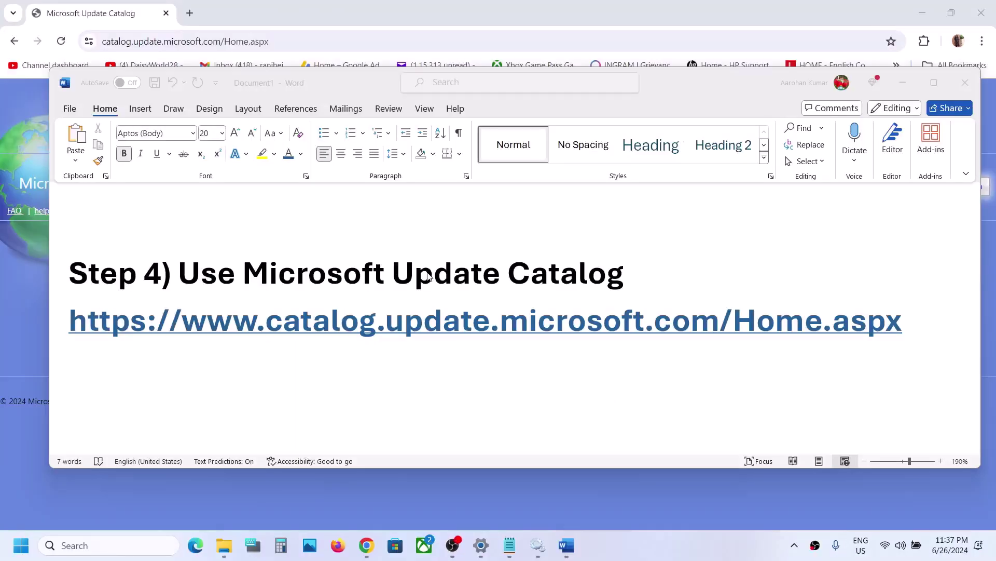
pyautogui.click(190, 280)
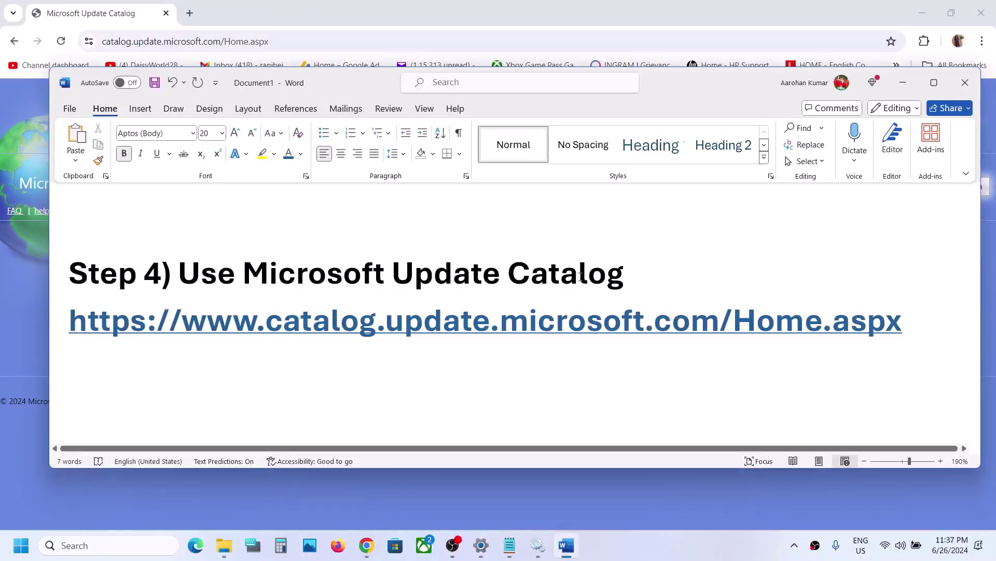
pyautogui.doubleClick(648, 270)
pyautogui.click(690, 306)
pyautogui.hotkey('ctrl', 'a')
pyautogui.rightClick(690, 307)
pyautogui.press('Escape')
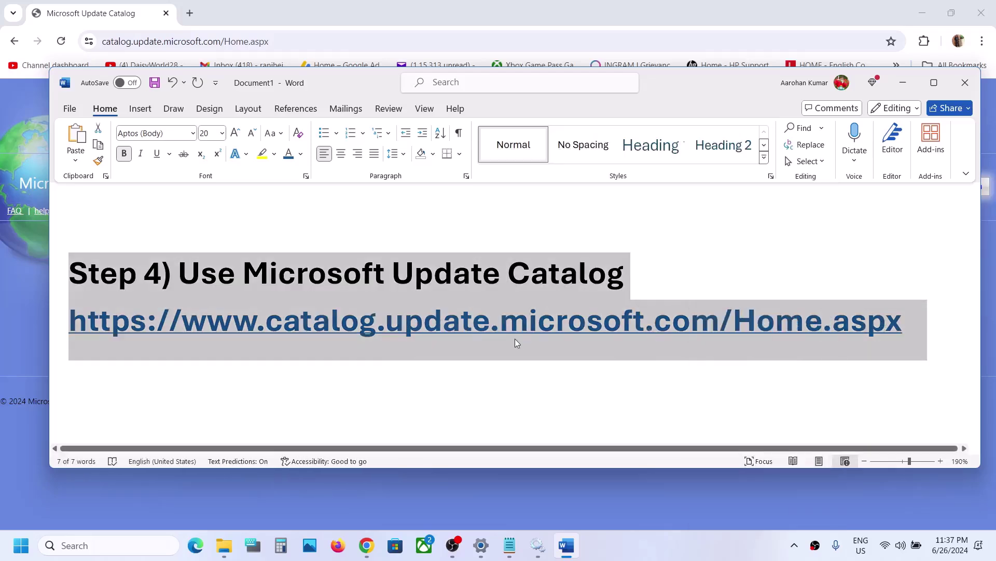
# Check the Step 4 catalog link, then bring the Microsoft Update Catalog page forward
pyautogui.click(654, 322)
pyautogui.doubleClick(633, 326)
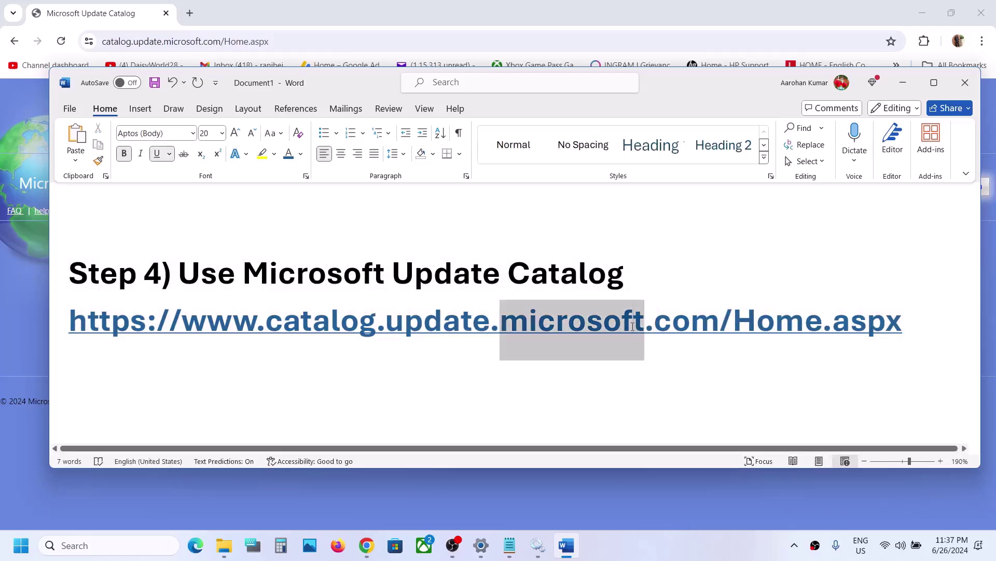
pyautogui.hotkey('ctrl', 'a')
pyautogui.rightClick(633, 326)
pyautogui.press('Escape')
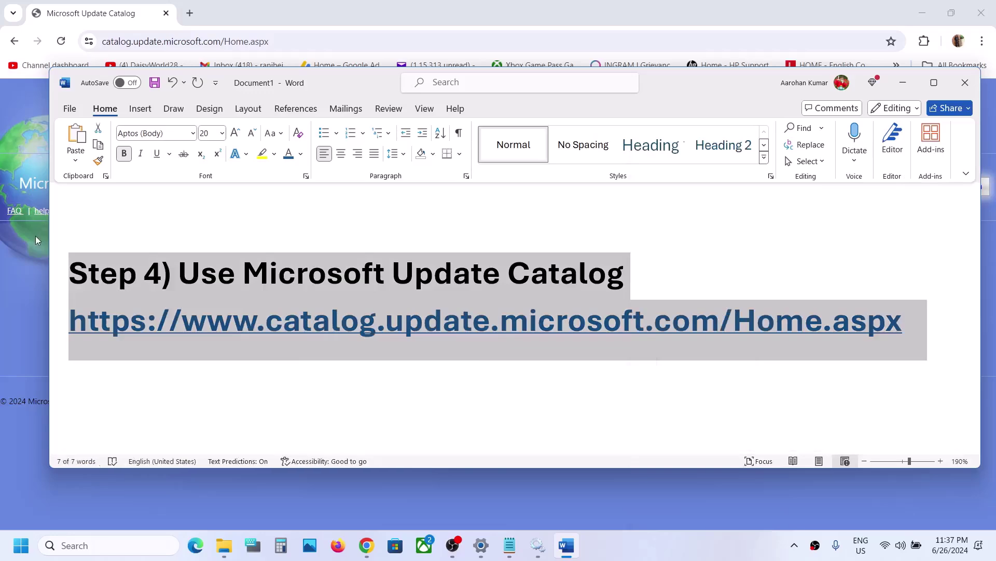
pyautogui.click(35, 235)
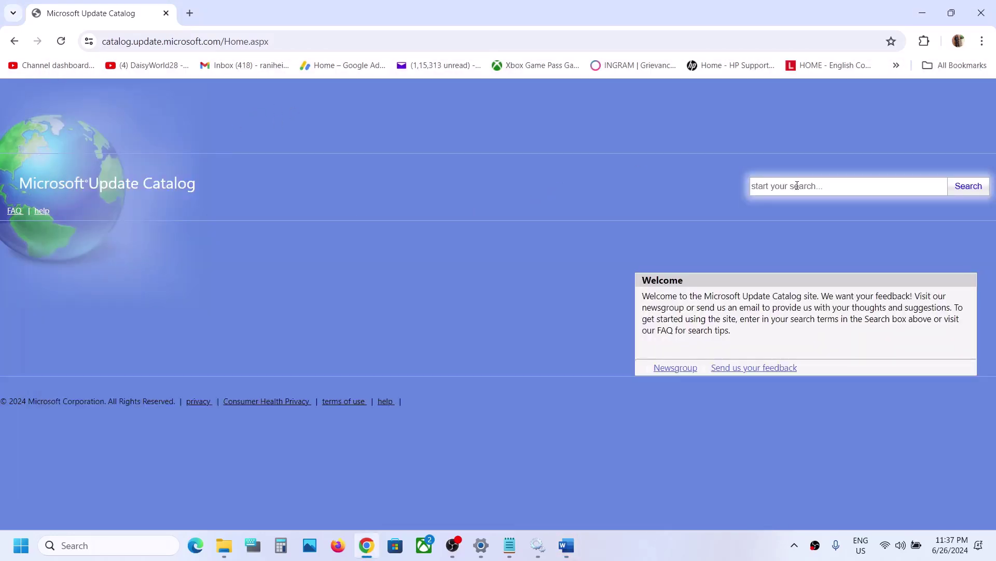
# Check the KB number in Windows Update and search the Update Catalog for KB5039302, then start a winver search
pyautogui.click(481, 545)
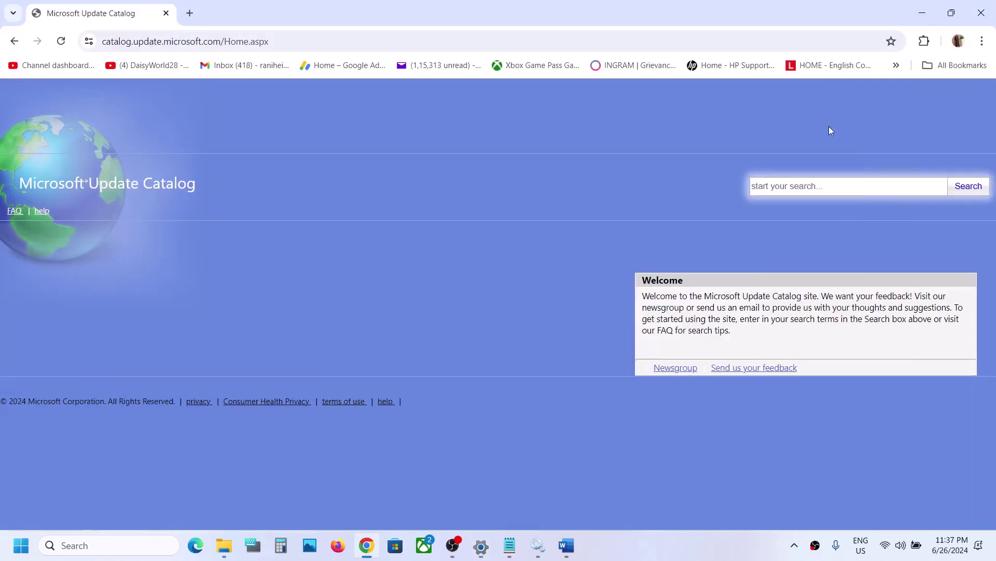
pyautogui.click(923, 10)
pyautogui.click(804, 191)
pyautogui.write('KB5039302')
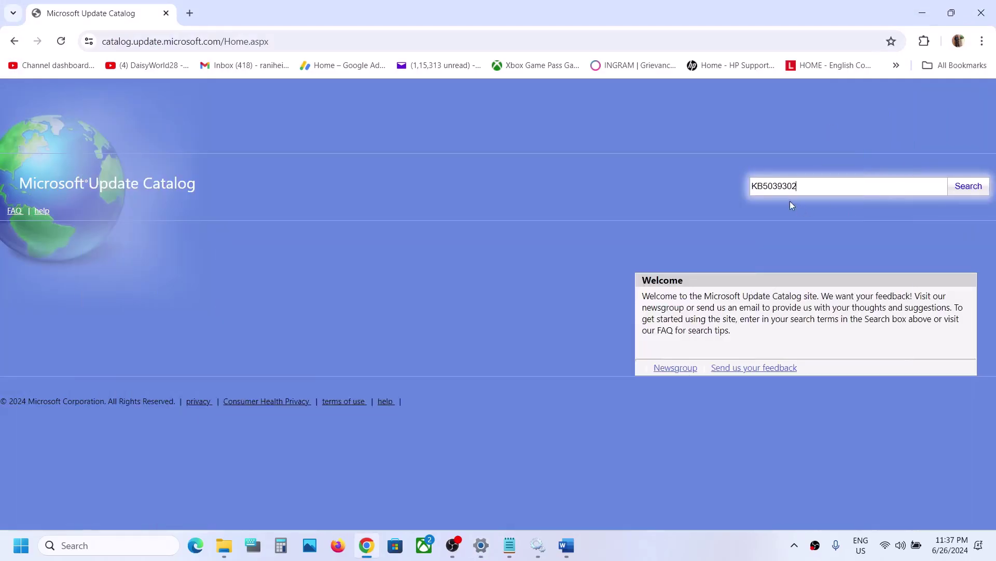
pyautogui.click(966, 189)
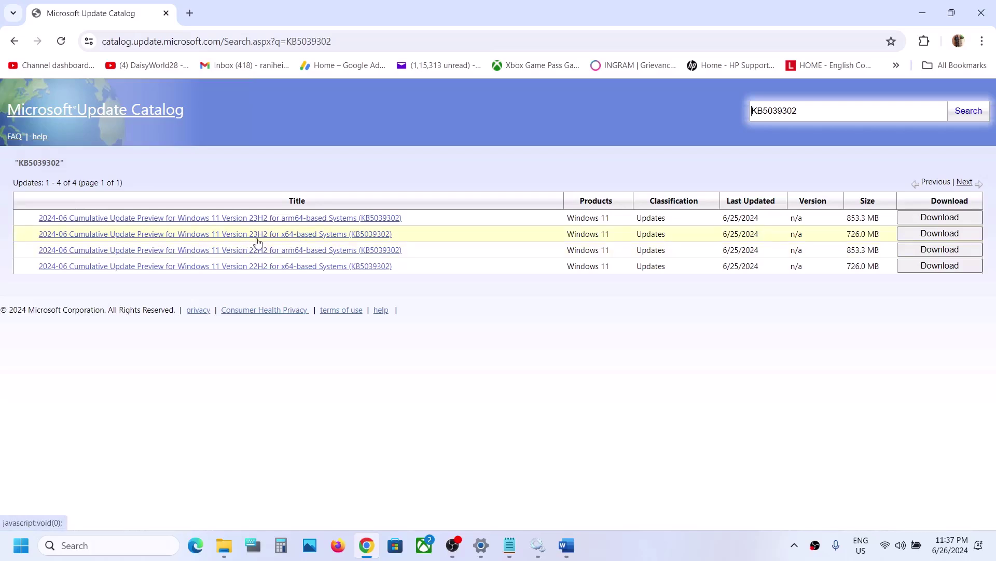
pyautogui.click(21, 556)
pyautogui.write('winvver')
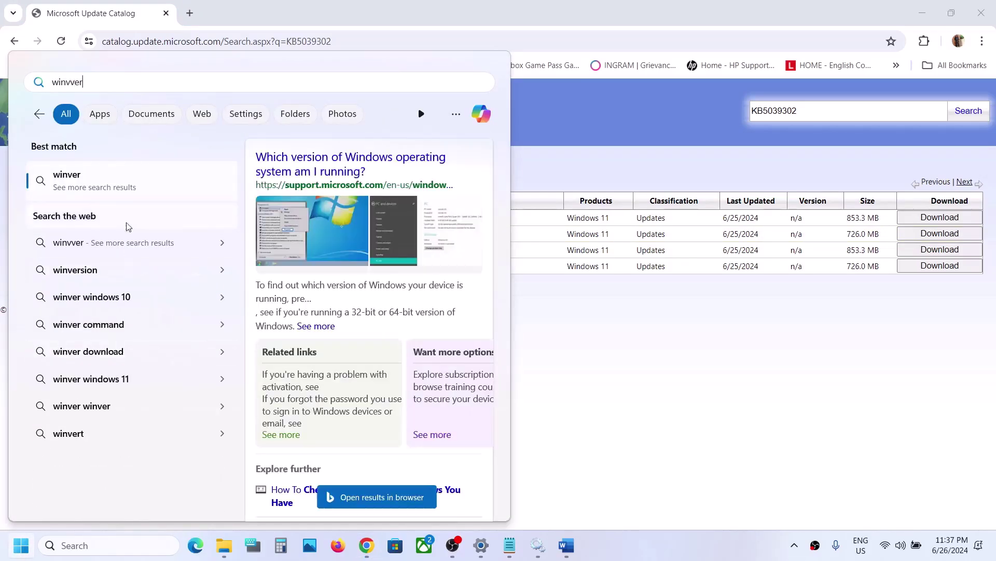
# Run winver to show About Windows (Version 23H2, OS Build 22631.3737), then return to the catalog results
pyautogui.click(70, 82)
pyautogui.press('BackSpace')
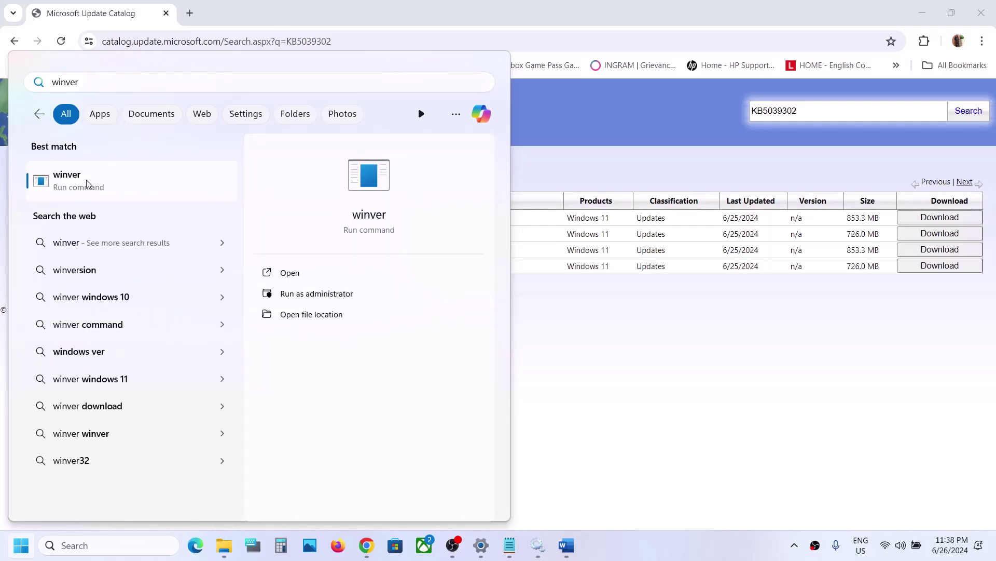
pyautogui.click(87, 184)
pyautogui.moveTo(250, 33); pyautogui.dragTo(580, 220)
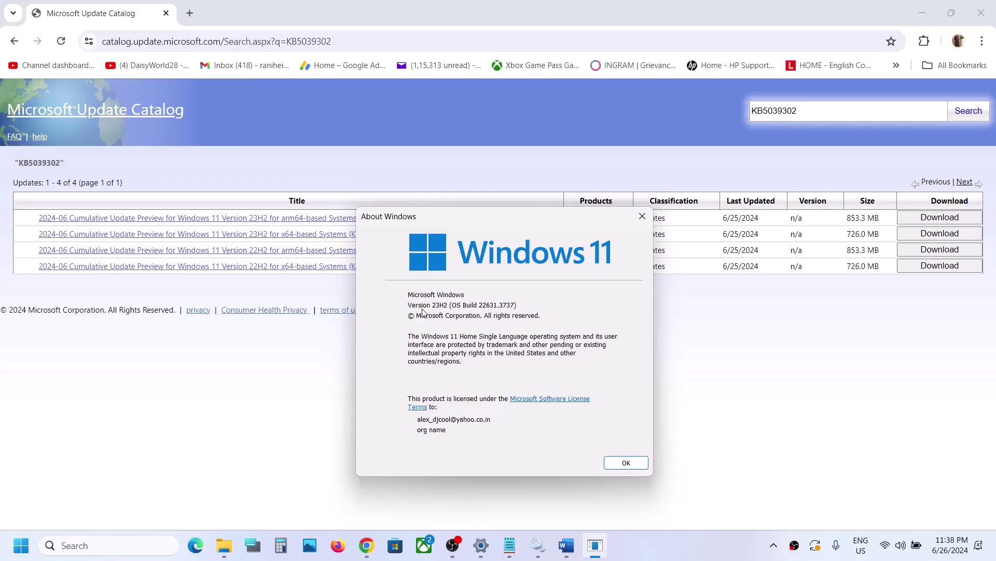
pyautogui.click(323, 316)
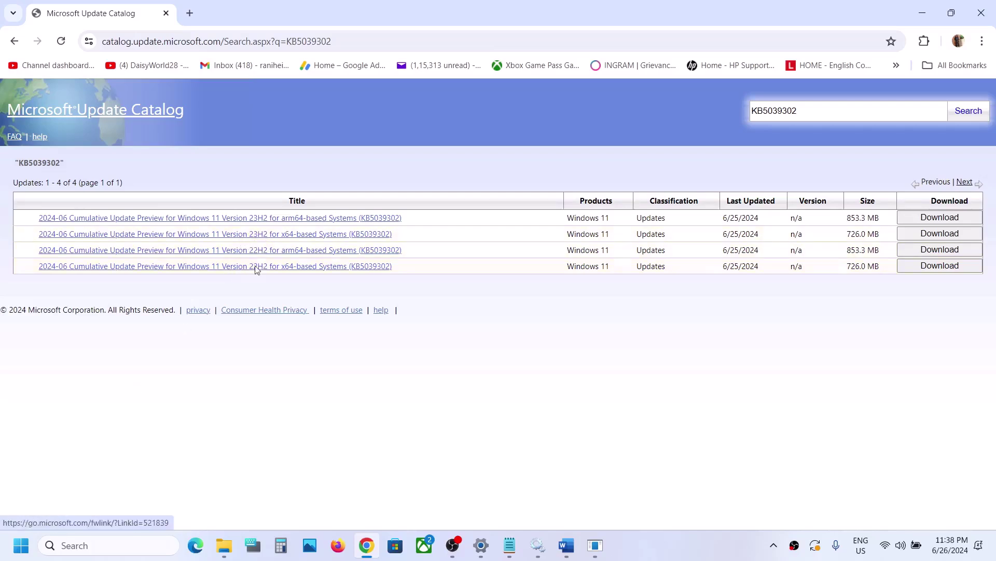
# Confirm in Settings > System > About that the system type is 64-bit OS, x64-based processor
pyautogui.click(24, 544)
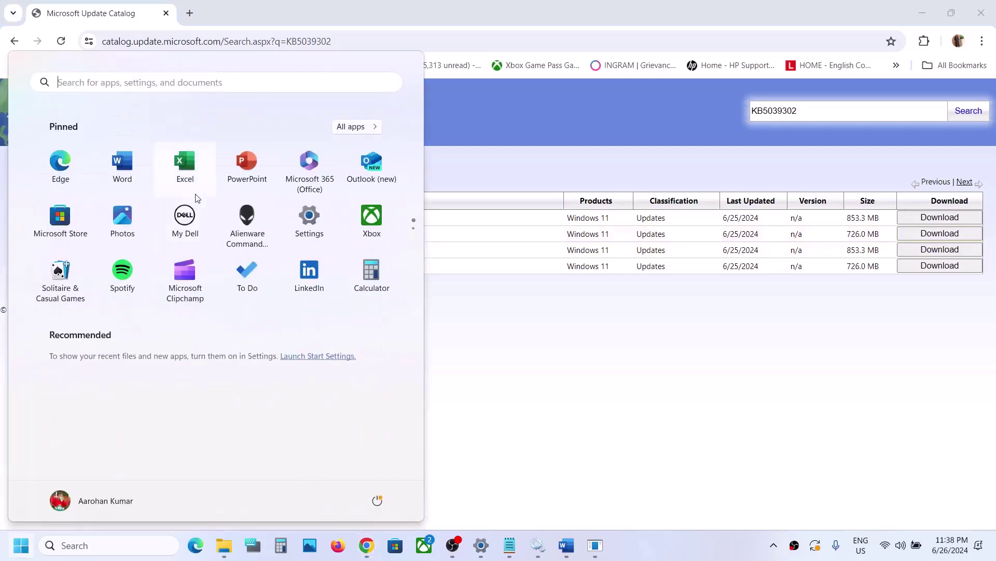
pyautogui.click(310, 216)
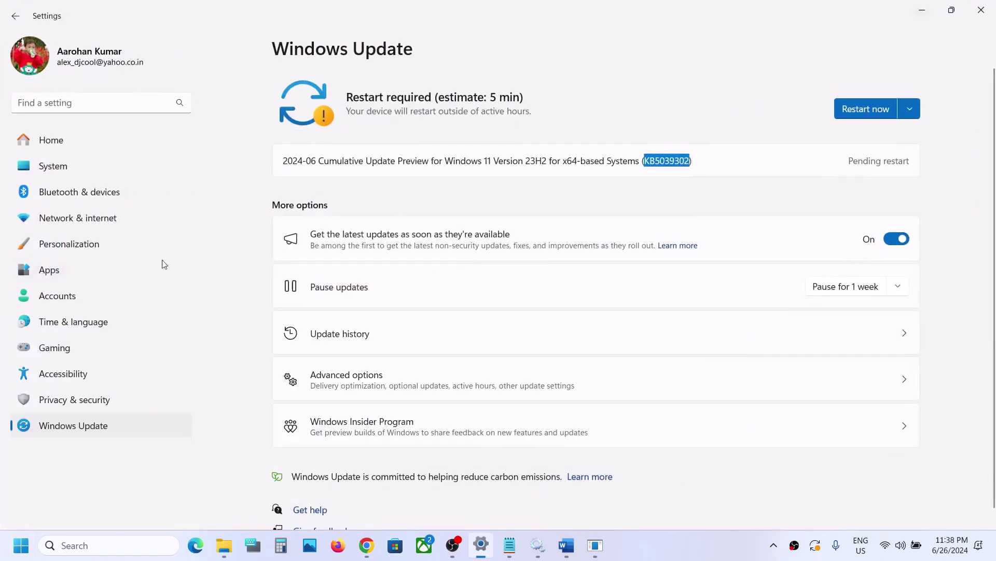
pyautogui.click(76, 165)
pyautogui.scroll(-10, 454, 410)
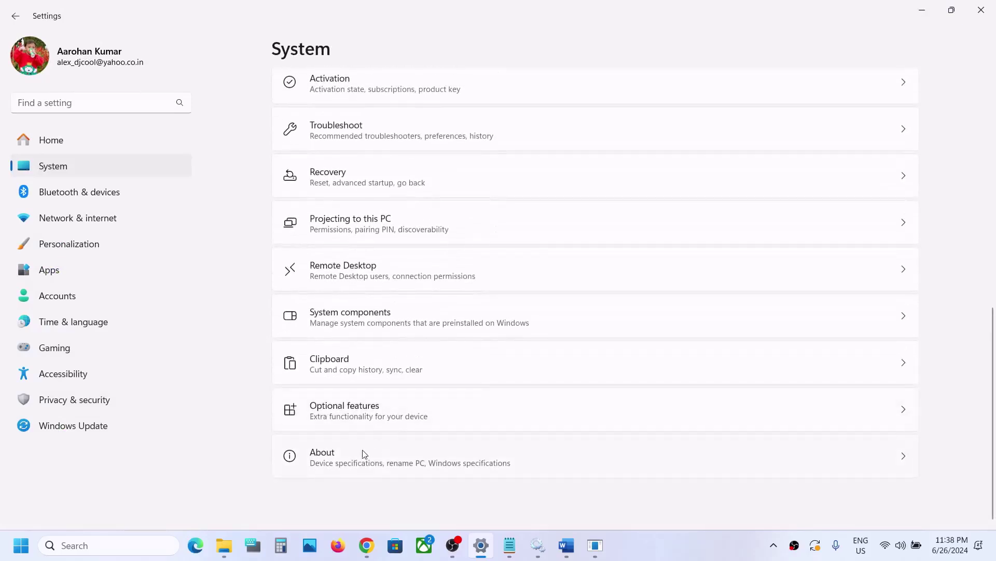
pyautogui.click(352, 460)
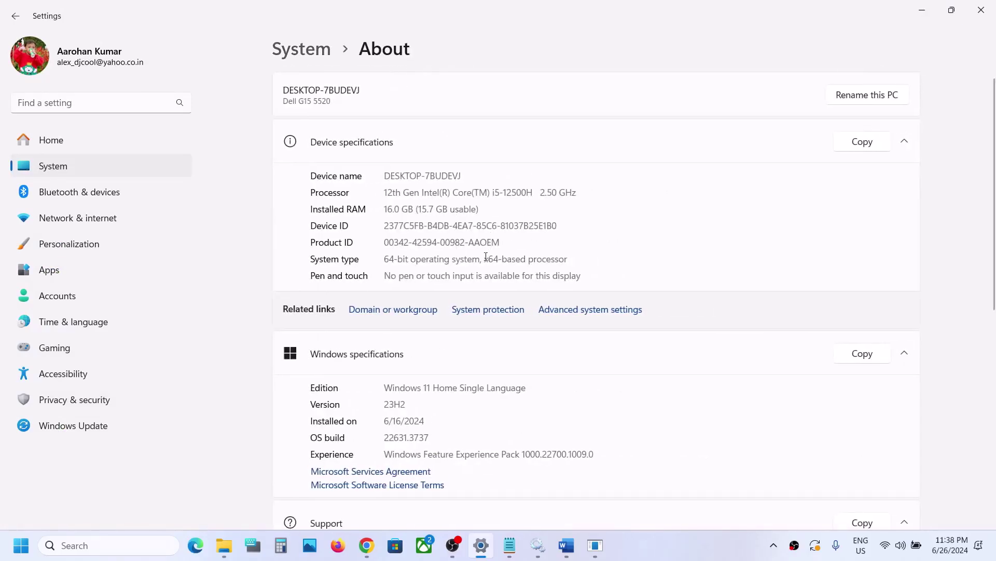
pyautogui.moveTo(387, 258); pyautogui.dragTo(571, 263)
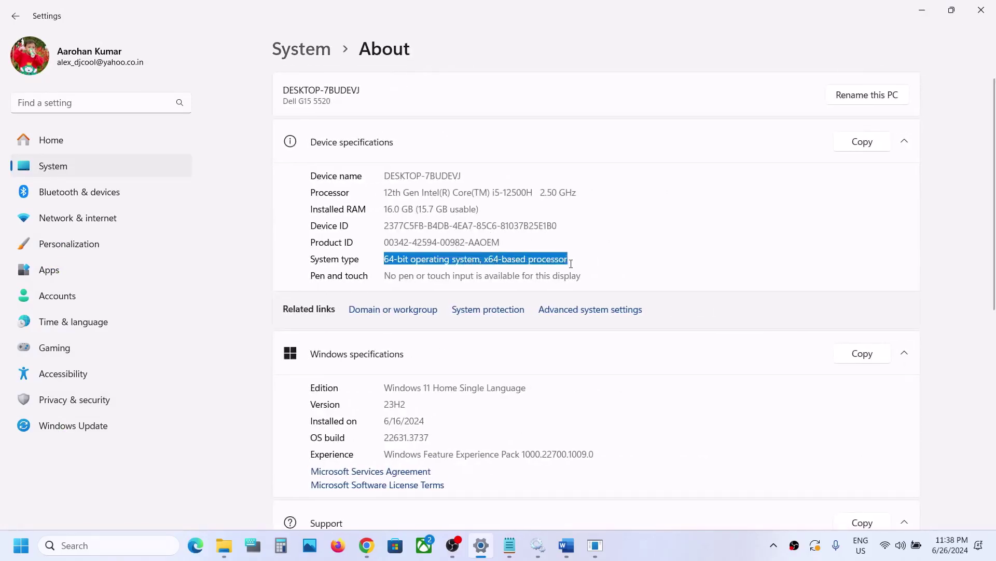
pyautogui.click(924, 11)
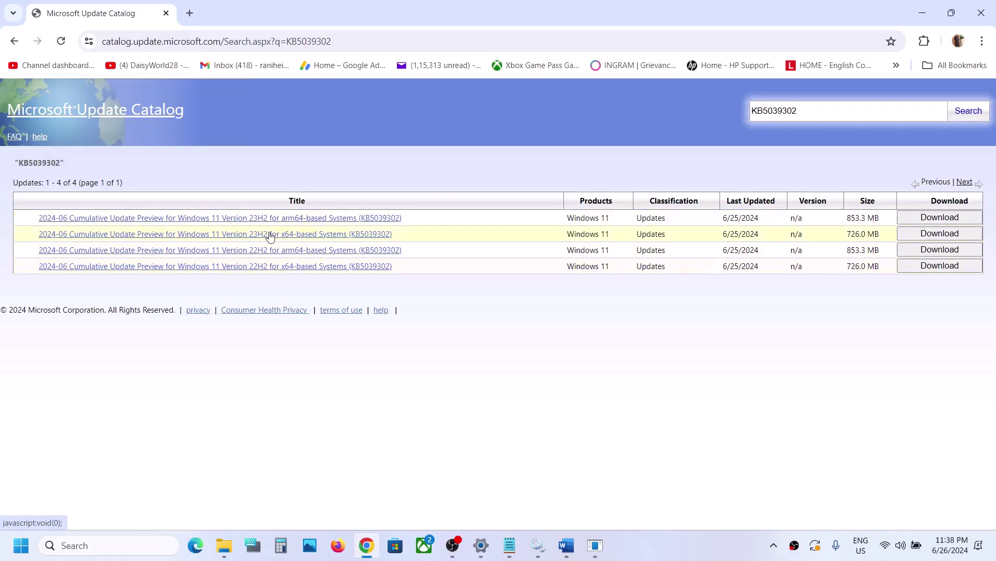
# Download the KB5039302 .msu package for Windows 11 Version 23H2 x64-based systems
pyautogui.click(940, 233)
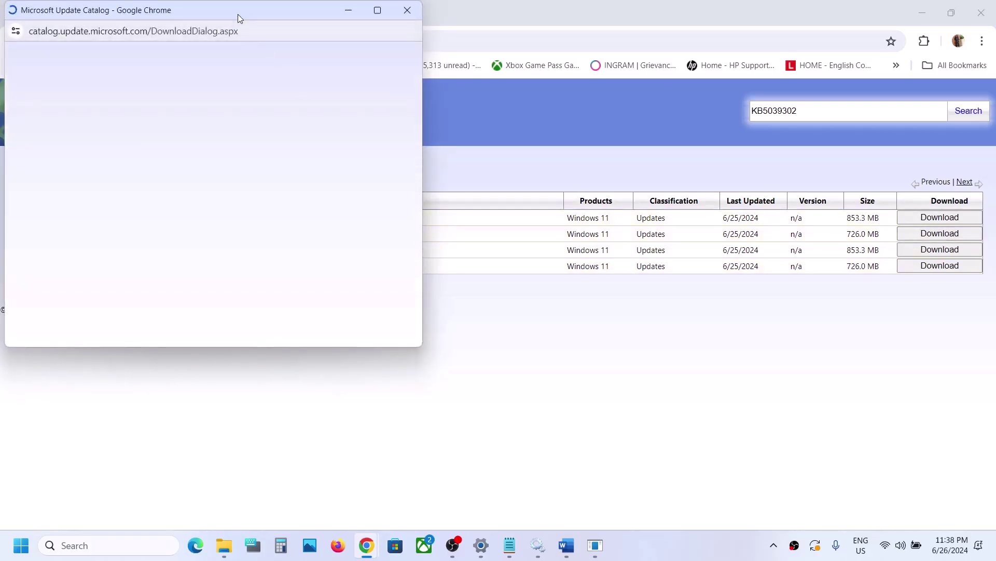
pyautogui.moveTo(238, 14); pyautogui.dragTo(530, 109)
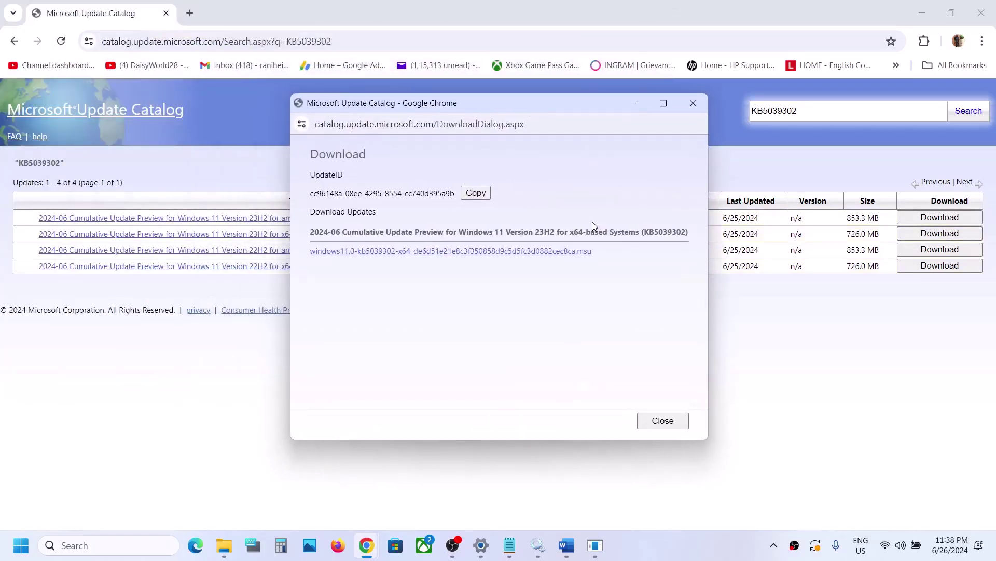
pyautogui.click(462, 254)
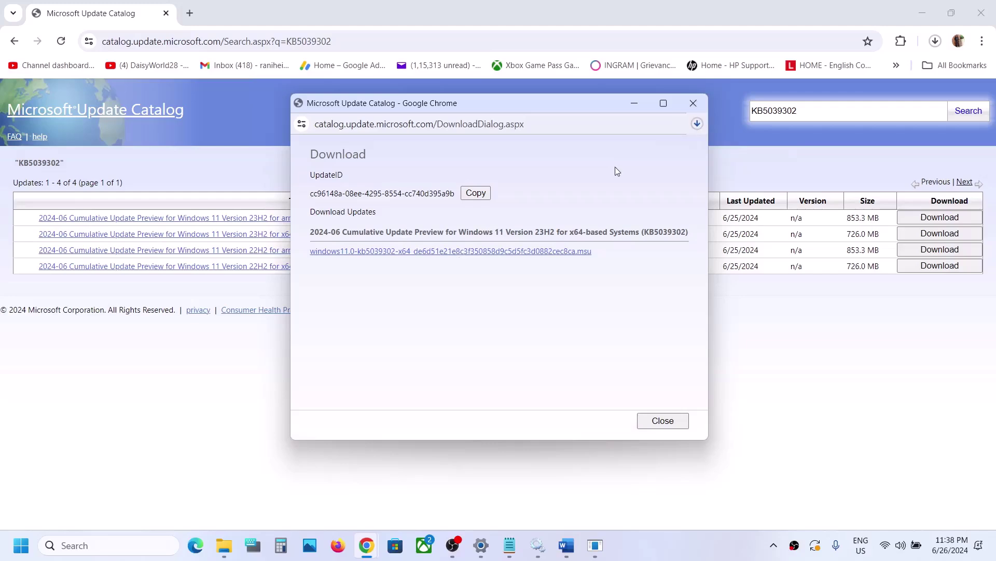
pyautogui.click(636, 546)
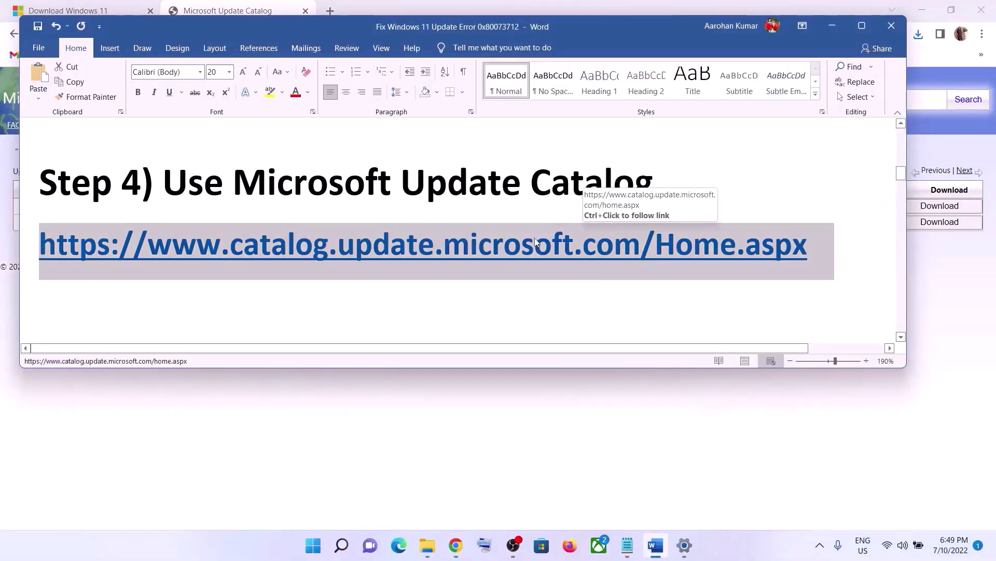
# Copy the Step 5 commands from 'SC config trustedinstaller start=auto' through 'net start appidsvc'
pyautogui.scroll(-4, 536, 242)
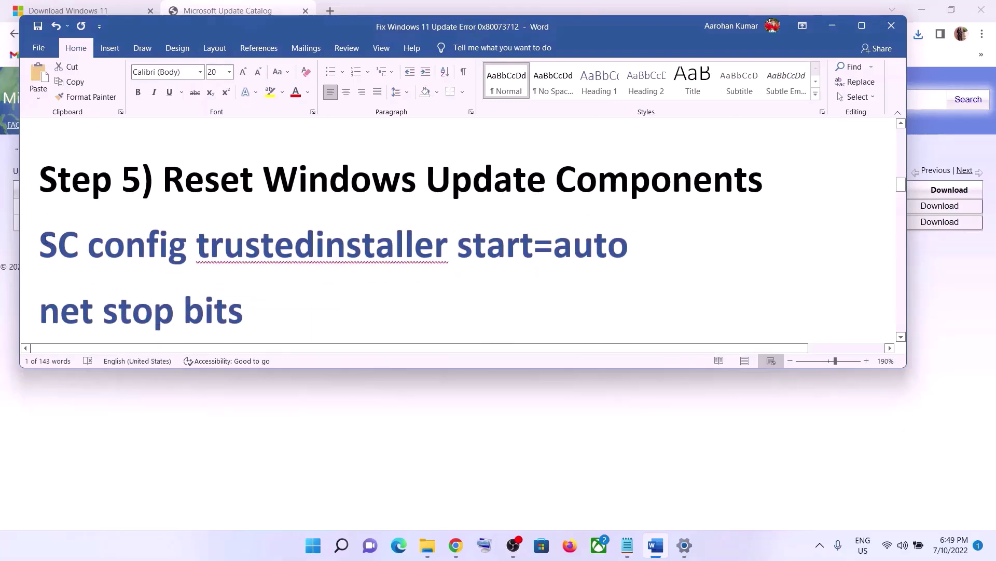
pyautogui.moveTo(42, 238); pyautogui.dragTo(314, 282)
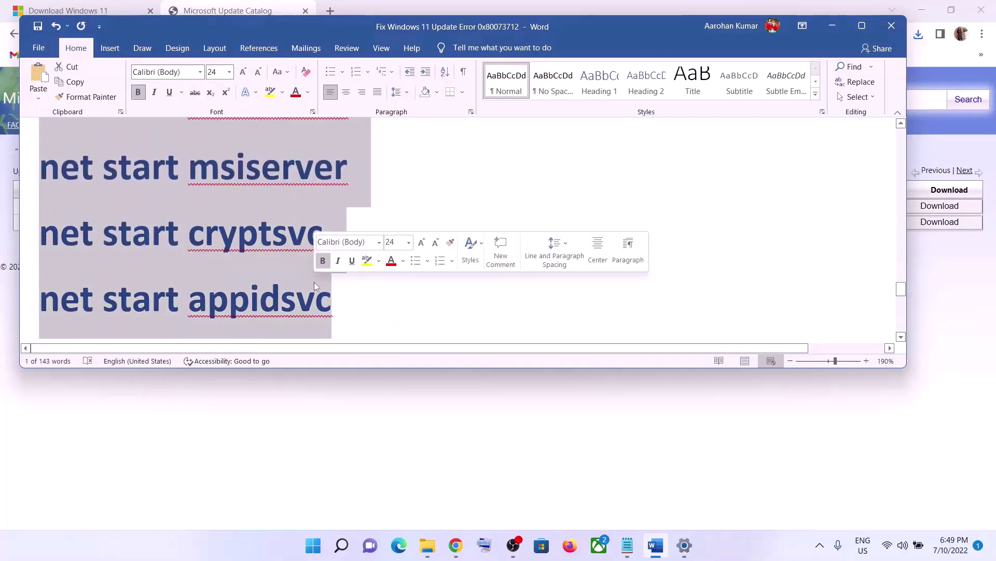
pyautogui.rightClick(236, 214)
pyautogui.click(266, 260)
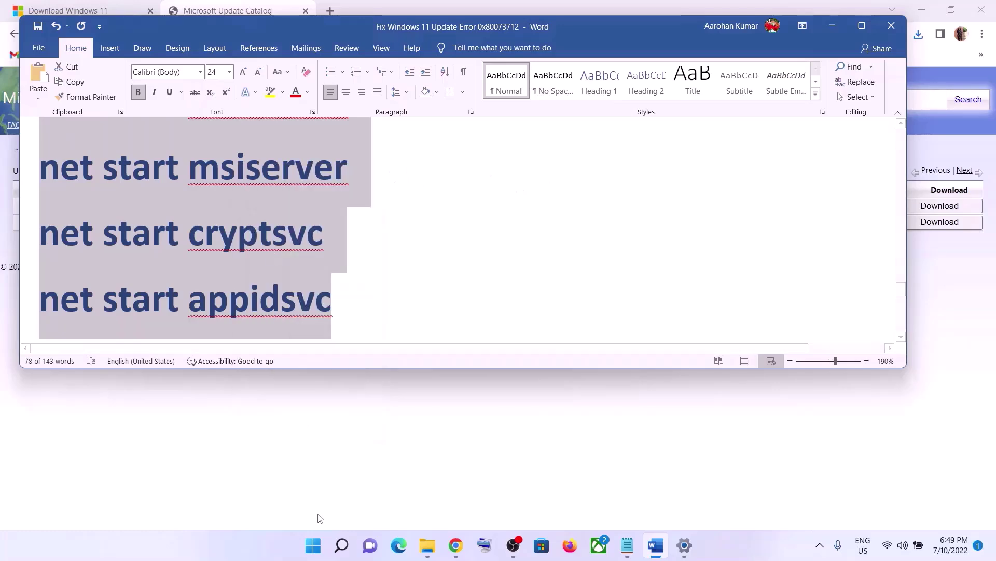
# Open Notepad and paste the copied reset commands into a new note
pyautogui.click(308, 547)
pyautogui.write('note')
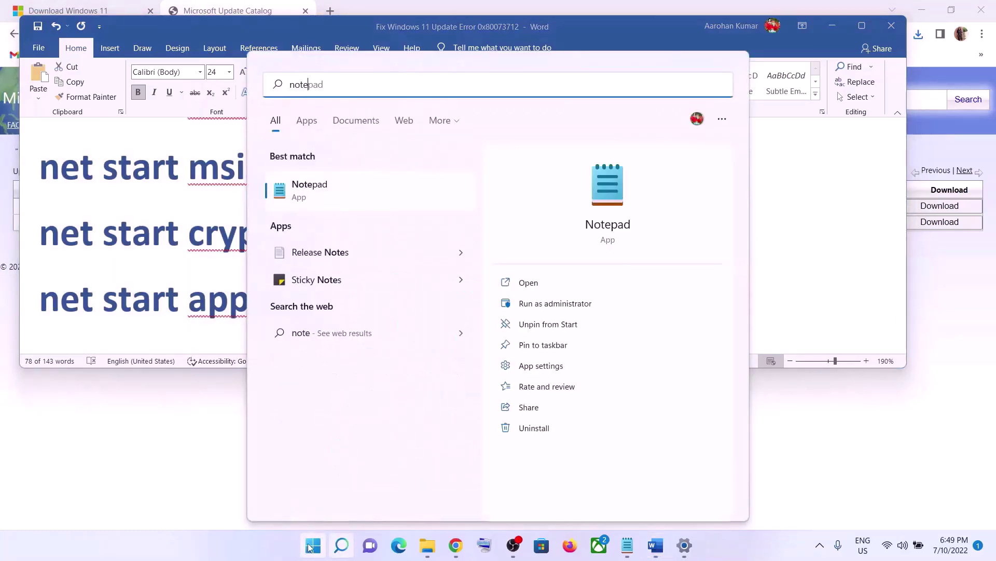
pyautogui.click(348, 178)
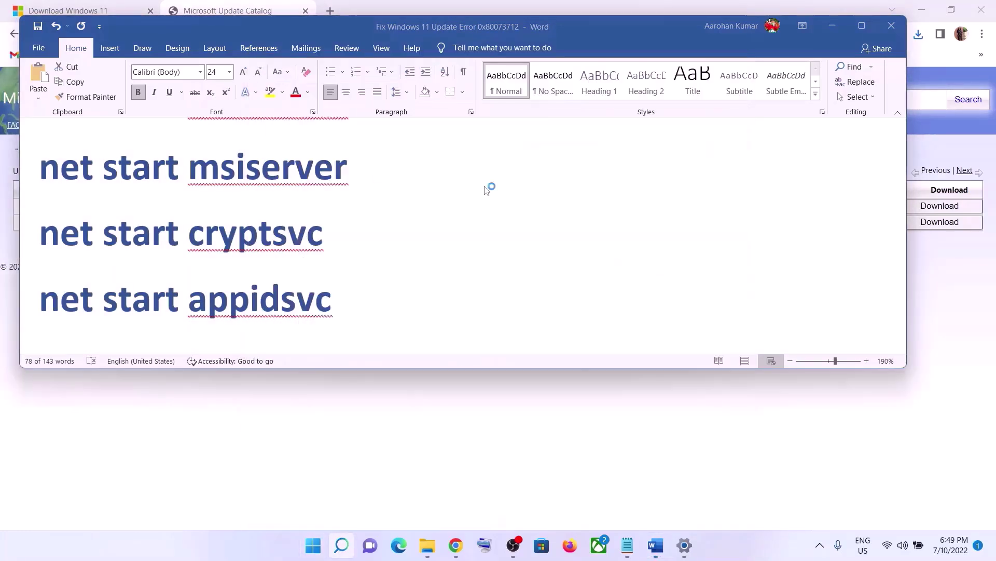
pyautogui.rightClick(394, 193)
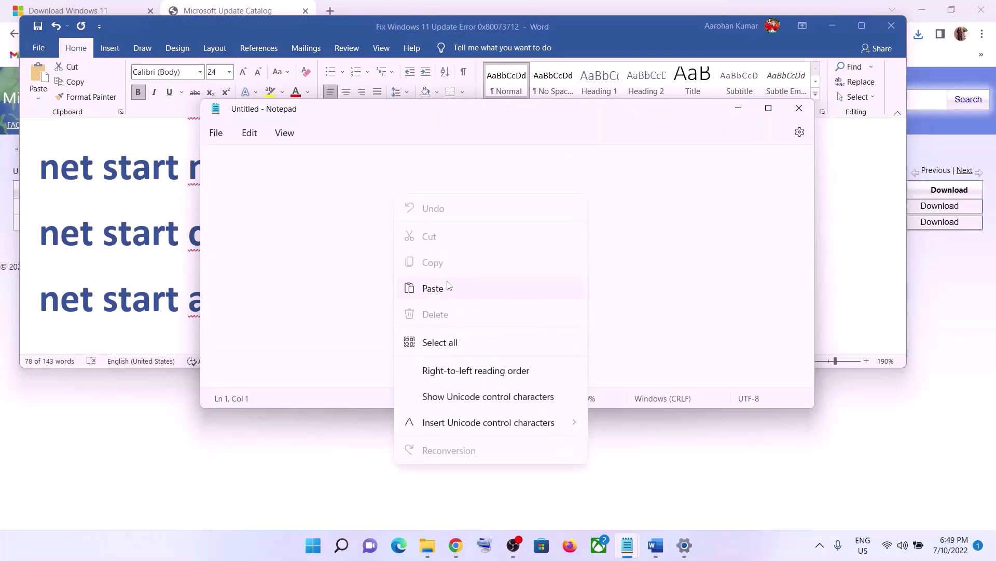
pyautogui.click(445, 288)
# Start Save As to the Desktop and select the file name Wufix.bat in the Word guide
pyautogui.click(217, 133)
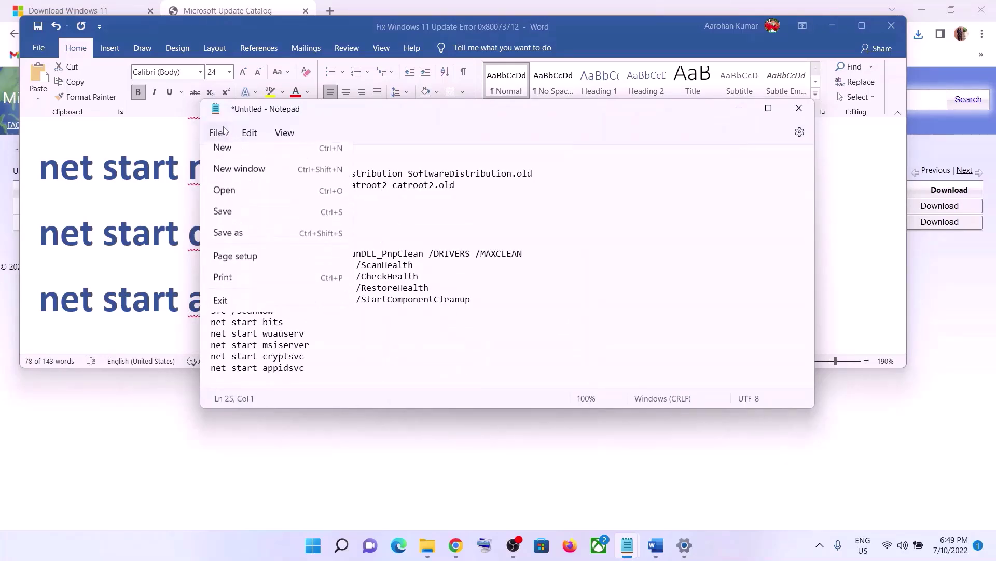
pyautogui.click(243, 241)
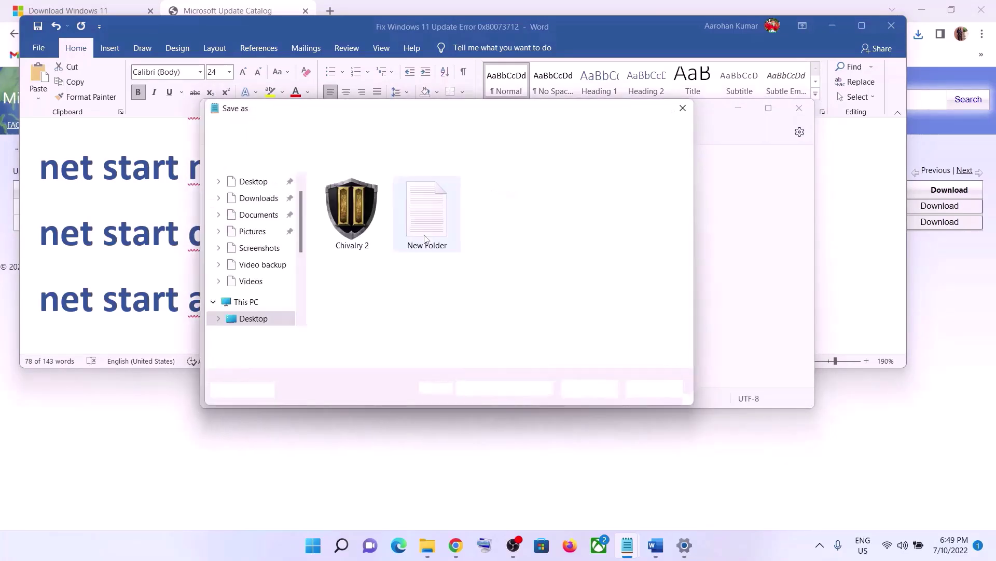
pyautogui.click(265, 183)
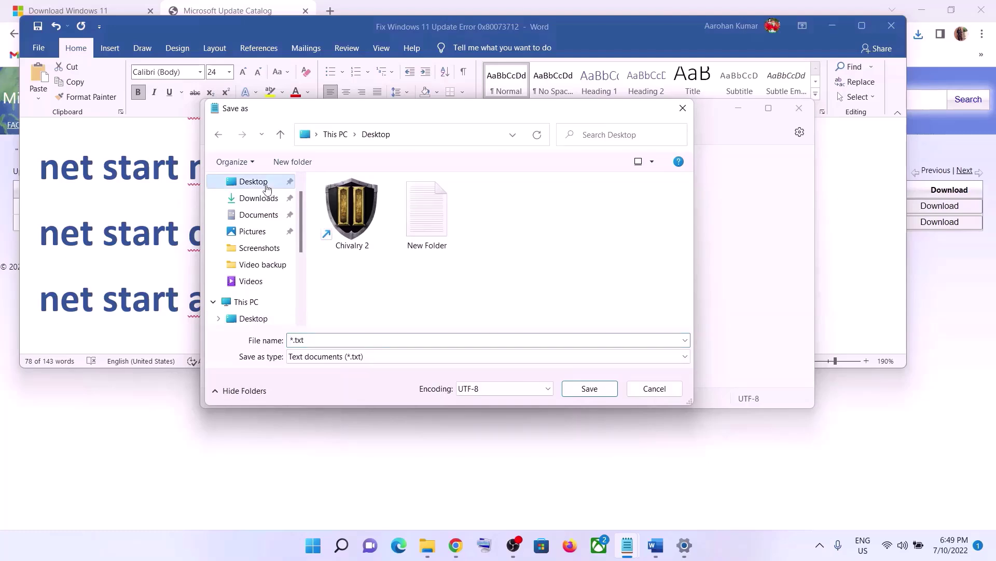
pyautogui.click(104, 312)
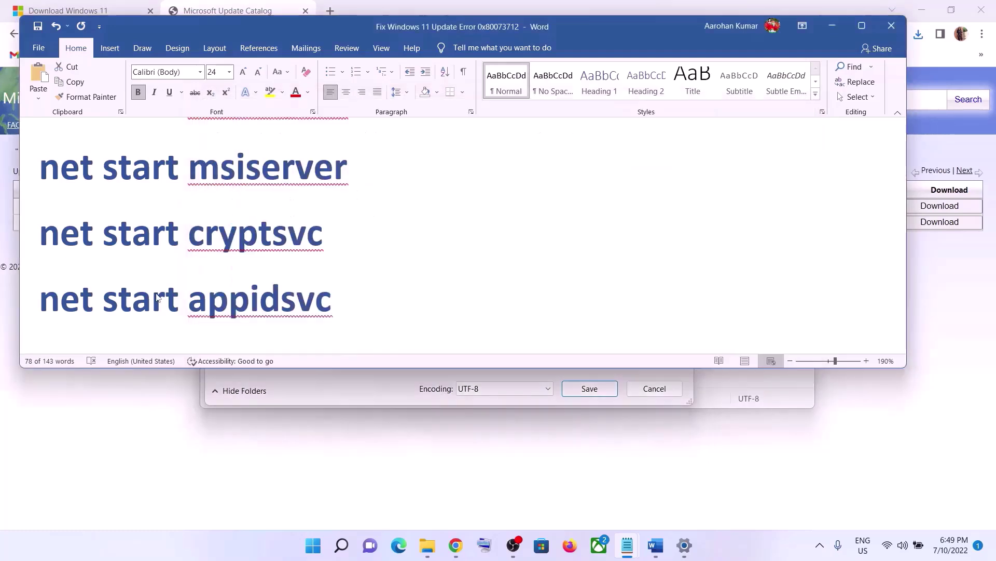
pyautogui.moveTo(40, 156); pyautogui.dragTo(332, 306)
pyautogui.scroll(-3, 226, 265)
pyautogui.scroll(-1, 226, 265)
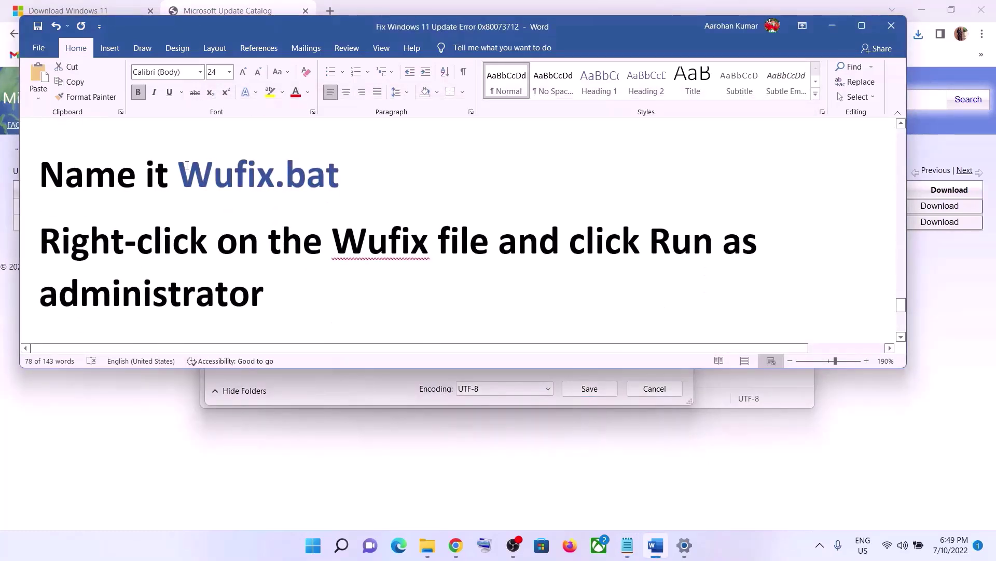
pyautogui.moveTo(179, 176); pyautogui.dragTo(335, 173)
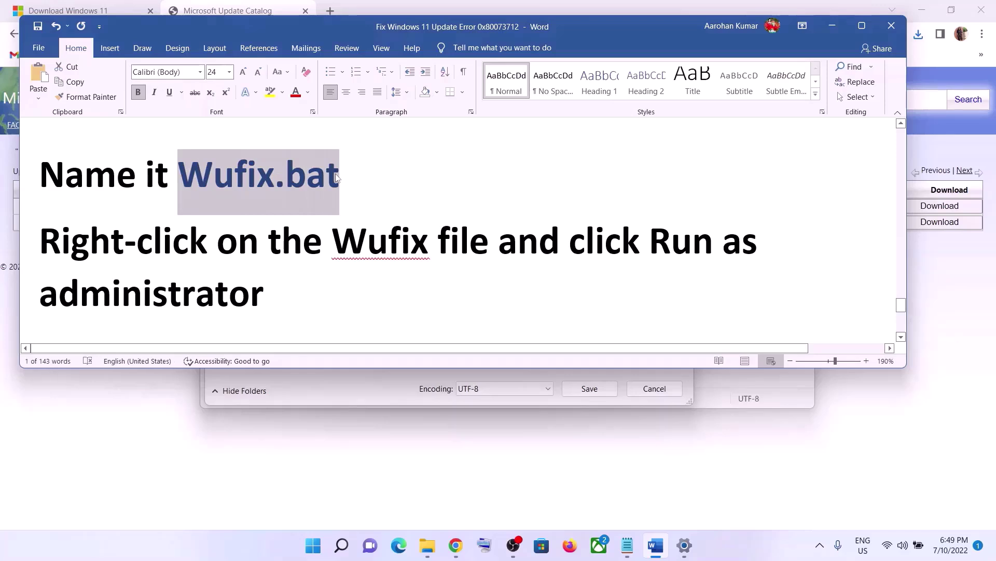
# Save the note on the Desktop as Wufix.bat with the All files type
pyautogui.hotkey('alt', 'Tab')
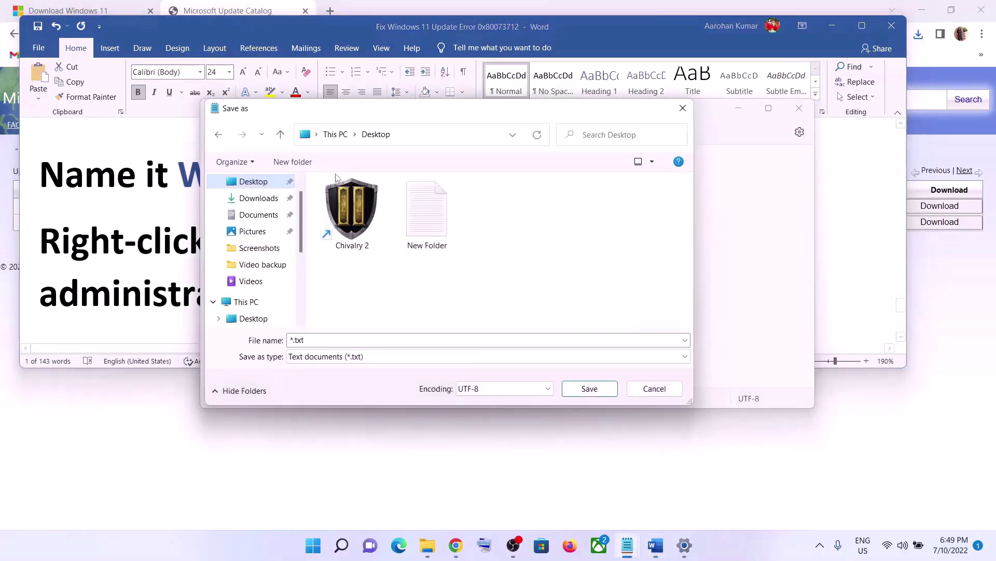
pyautogui.doubleClick(314, 338)
pyautogui.hotkey('ctrl', 'v')
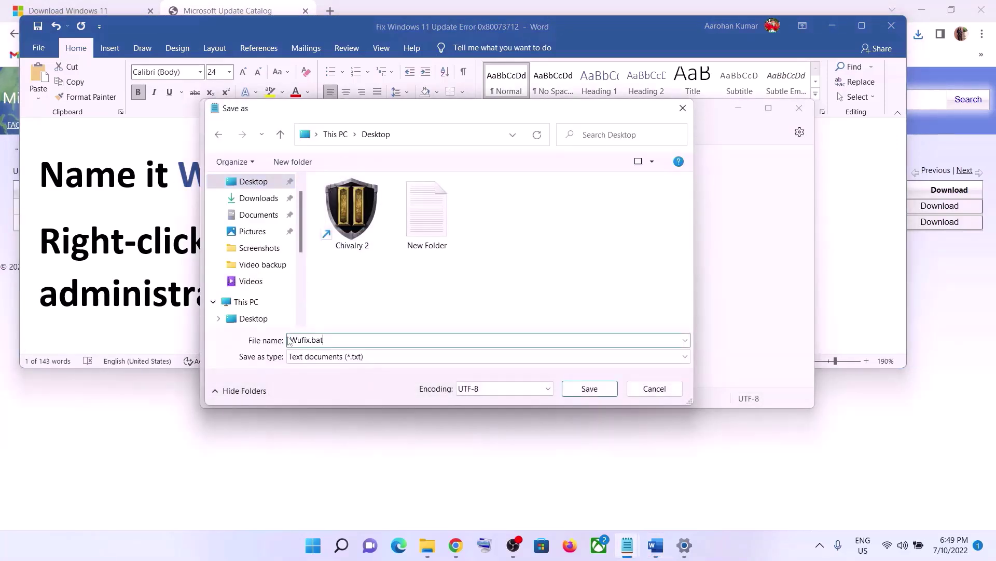
pyautogui.click(312, 357)
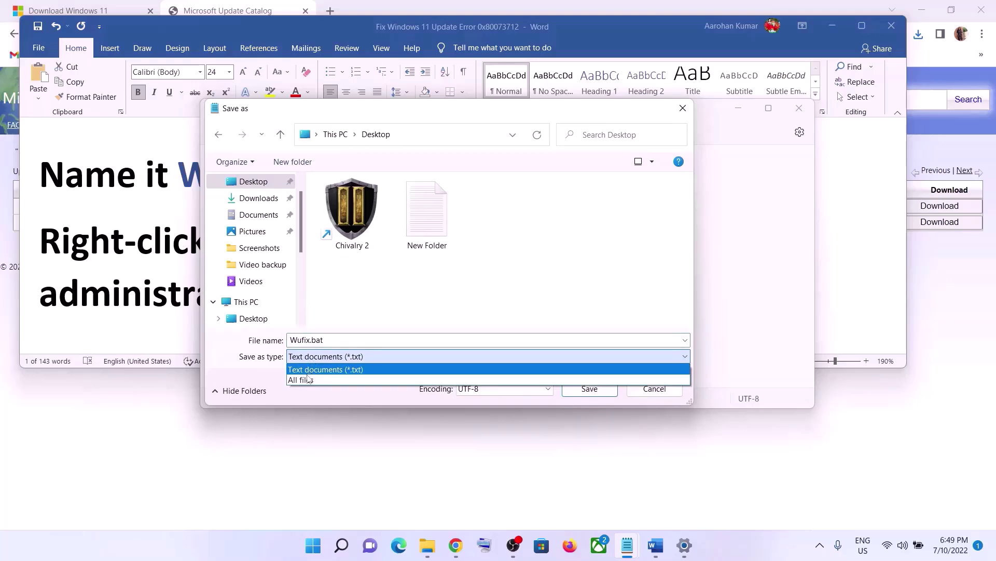
pyautogui.click(308, 380)
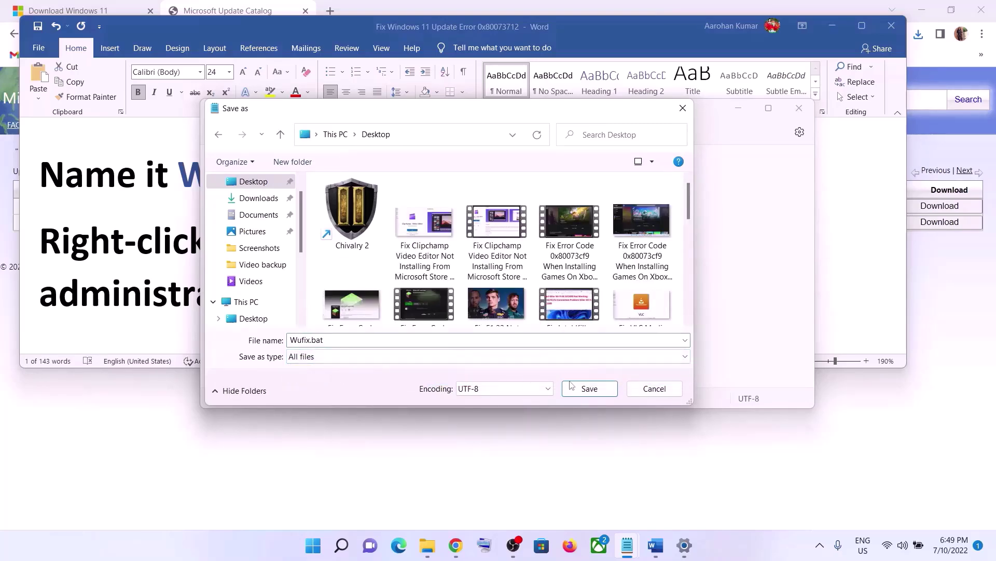
pyautogui.click(608, 393)
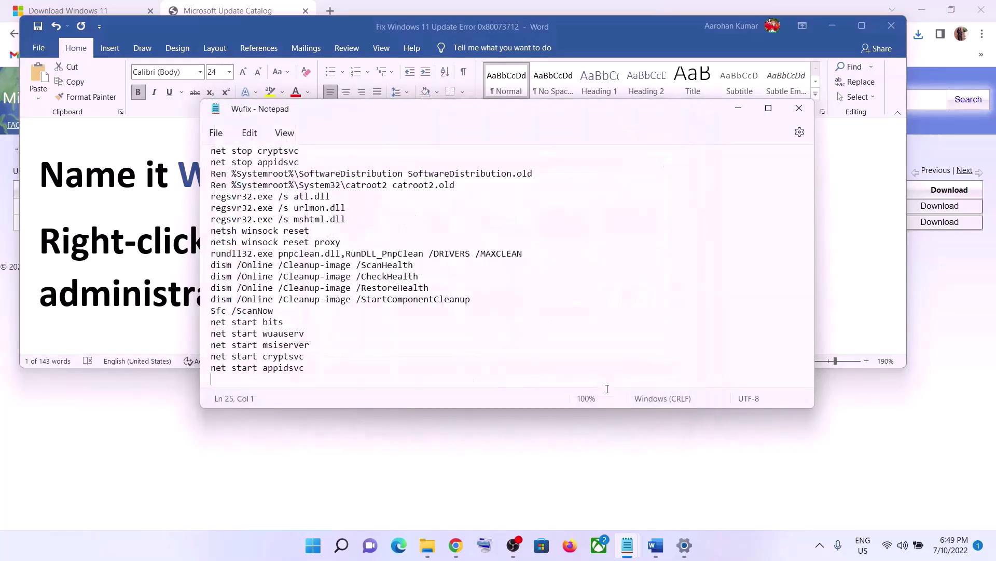
pyautogui.press('super+d')
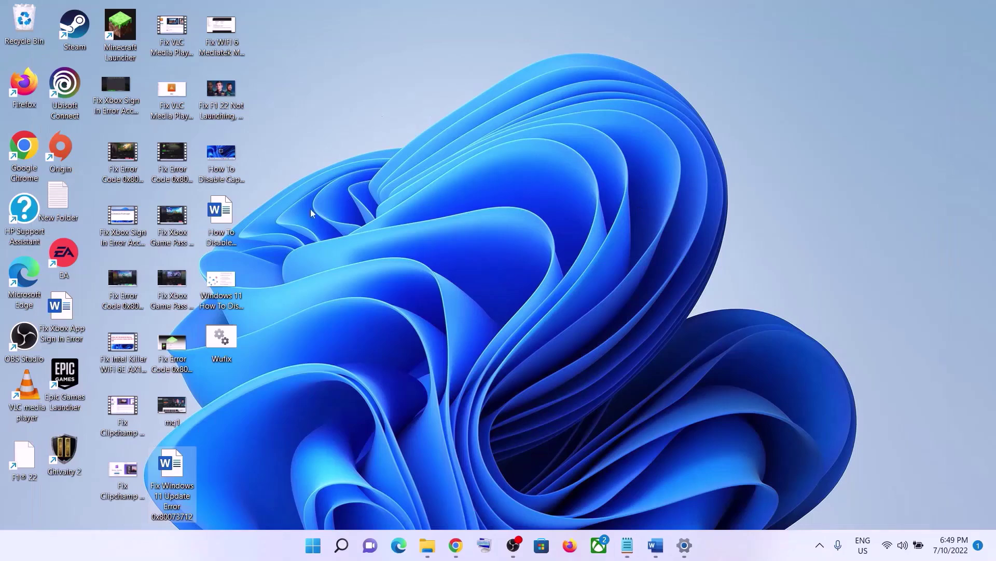
# Run the Wufix script as administrator to reset Winsock and start the DISM ScanHealth check
pyautogui.rightClick(233, 345)
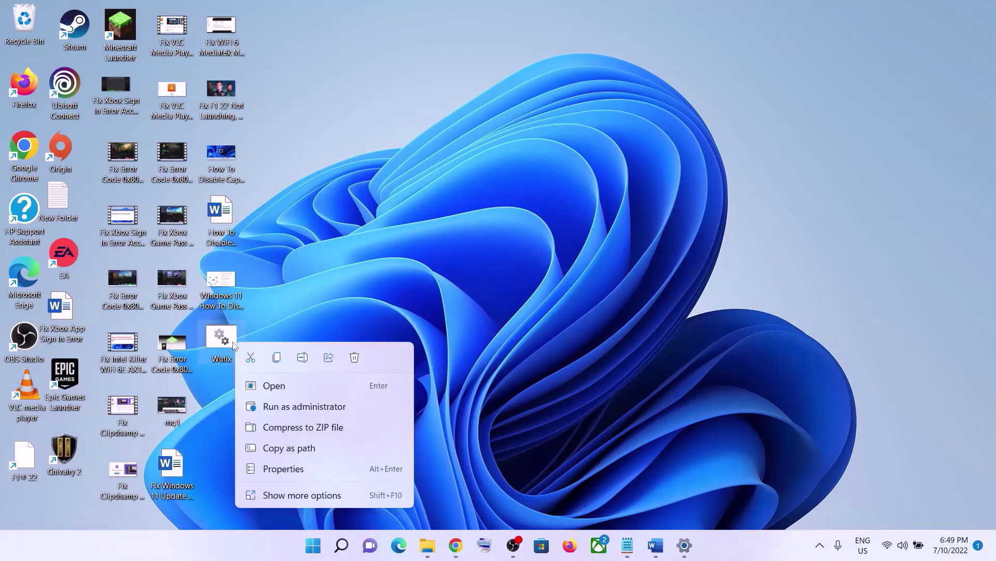
pyautogui.click(328, 406)
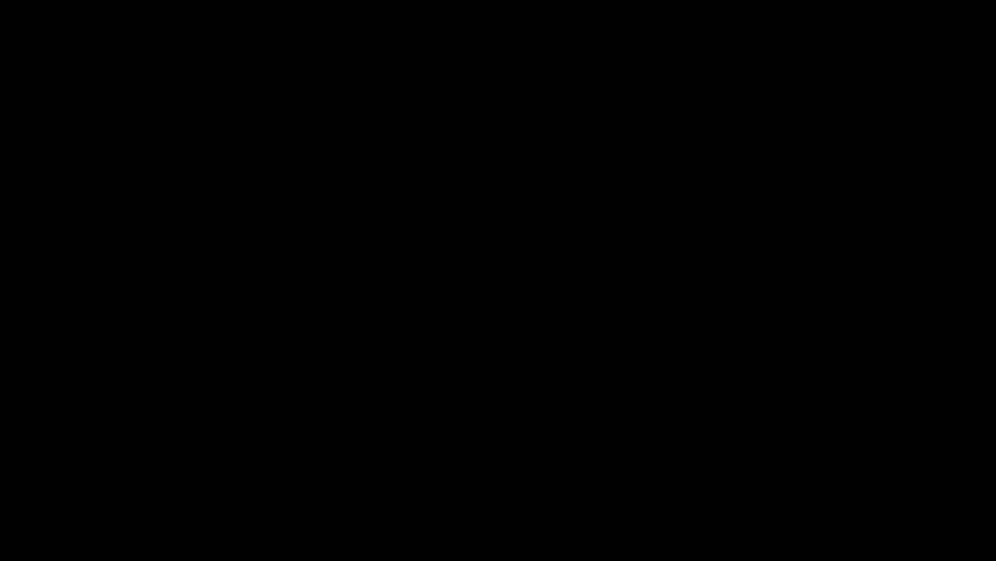
pyautogui.click(465, 170)
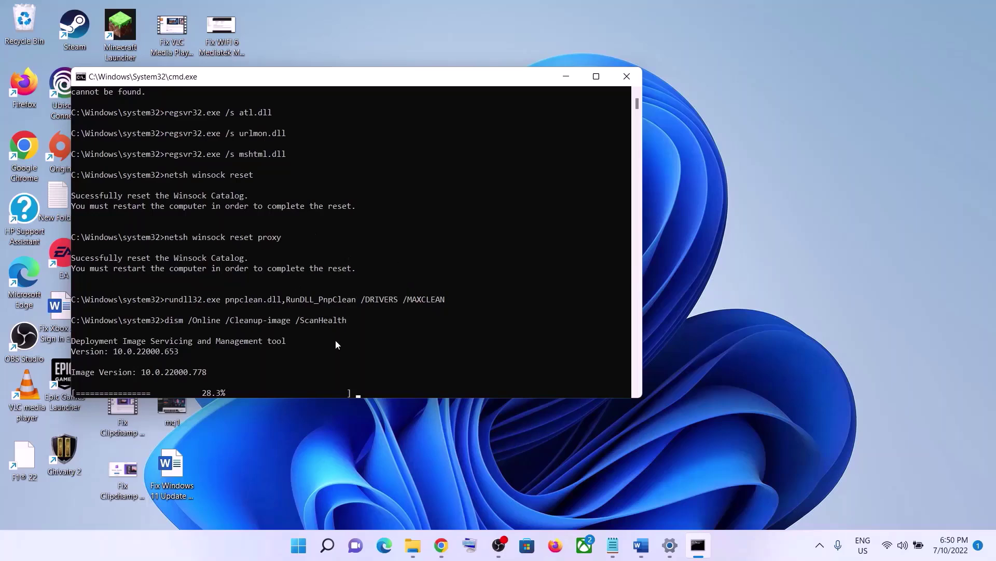
# Dismiss Start's power options and bring up Settings' System > About page
pyautogui.click(299, 545)
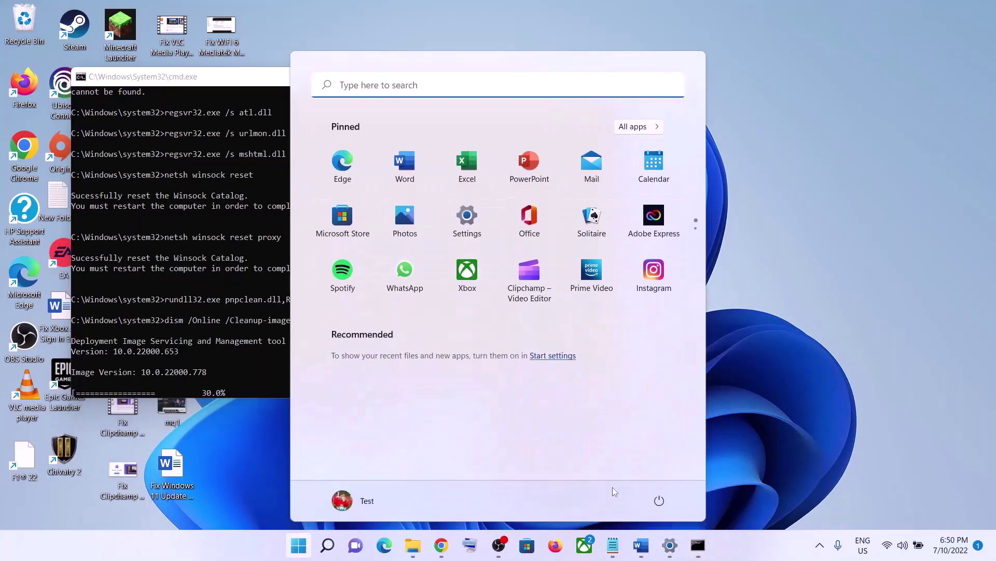
pyautogui.click(659, 501)
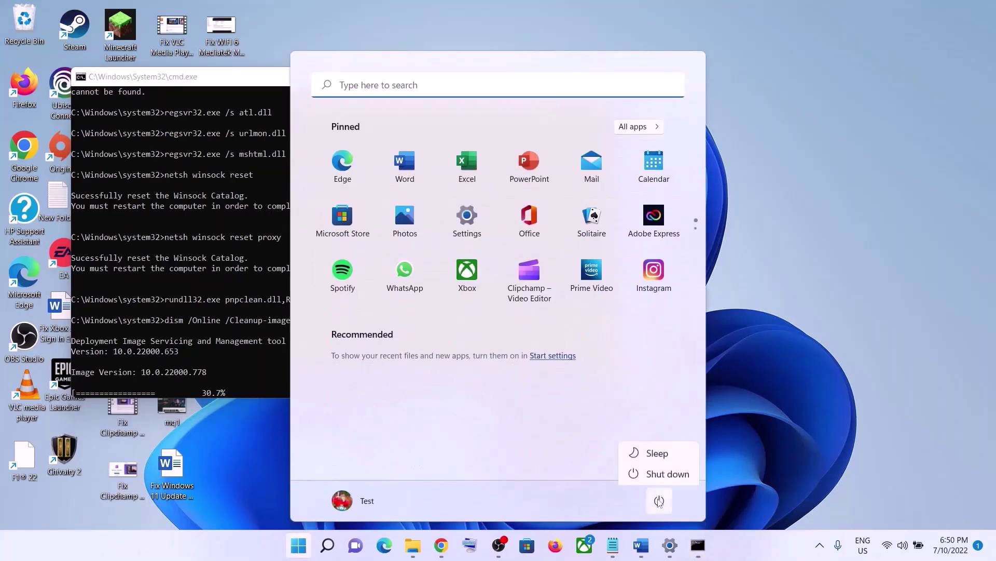
pyautogui.press('Escape')
pyautogui.click(792, 422)
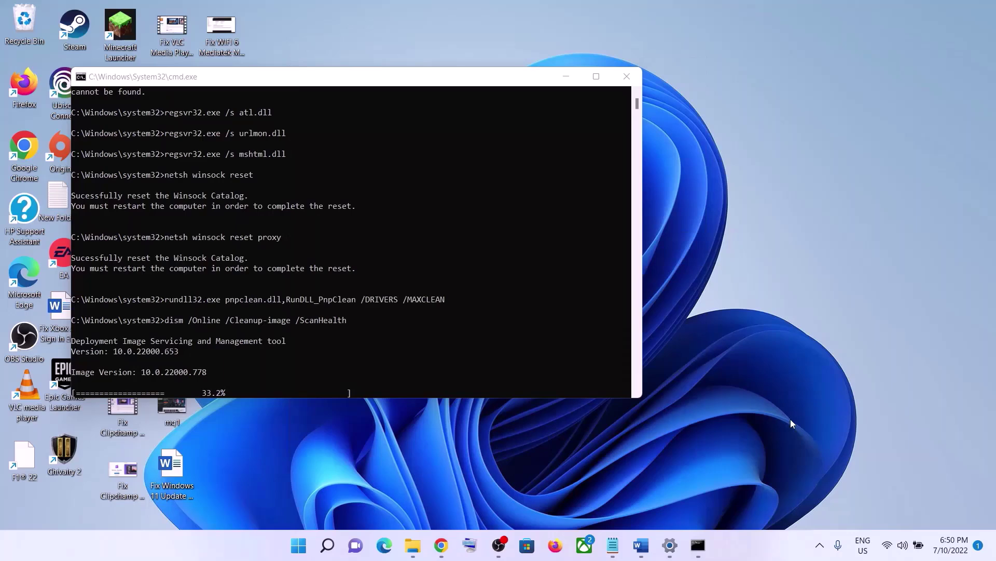
pyautogui.click(670, 546)
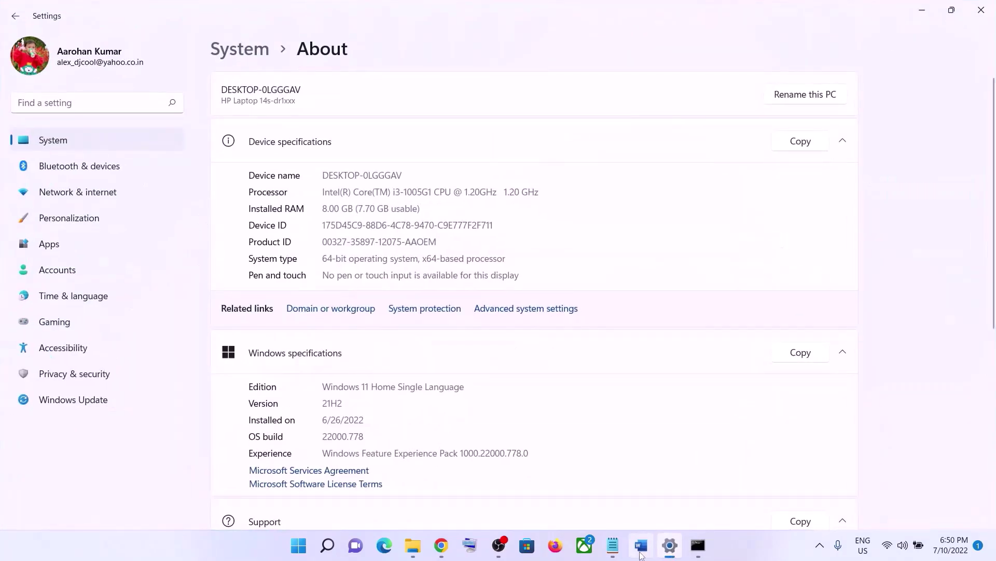
# In the Word guide, select Step 6's heading 'Use Media Creation Tool' to reach its Windows 11 download link
pyautogui.click(641, 545)
pyautogui.scroll(-10, 448, 223)
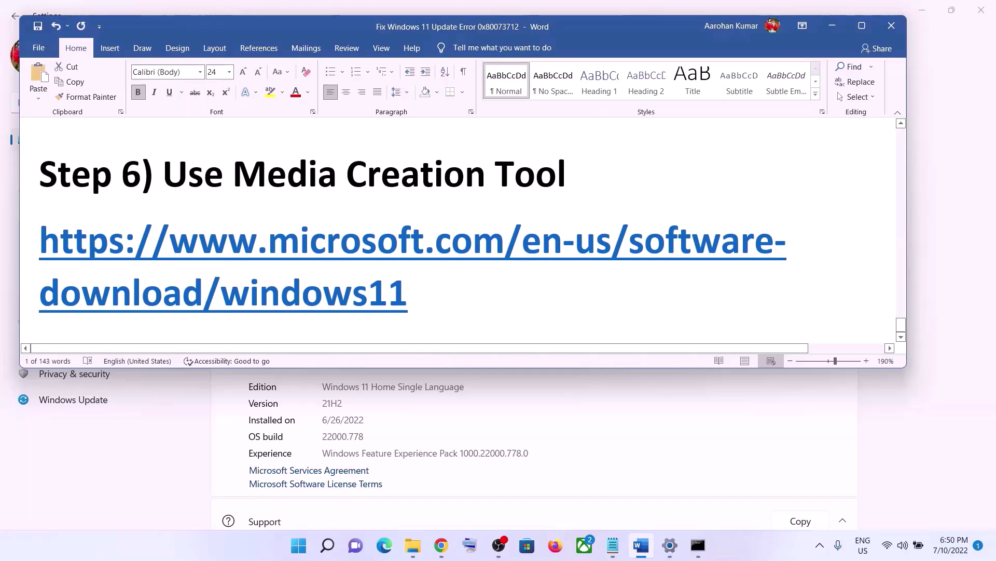
pyautogui.moveTo(164, 176); pyautogui.dragTo(571, 181)
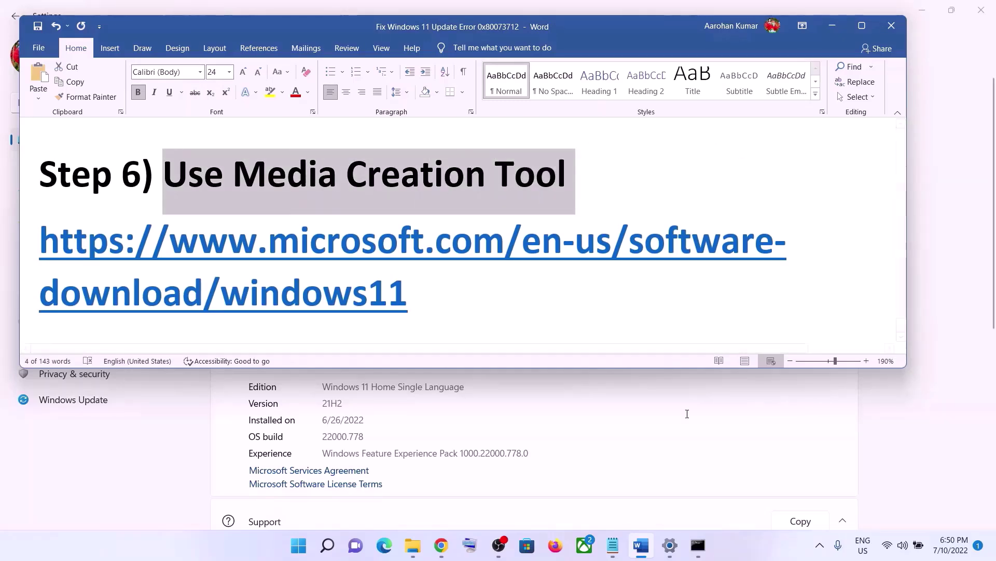
pyautogui.click(725, 554)
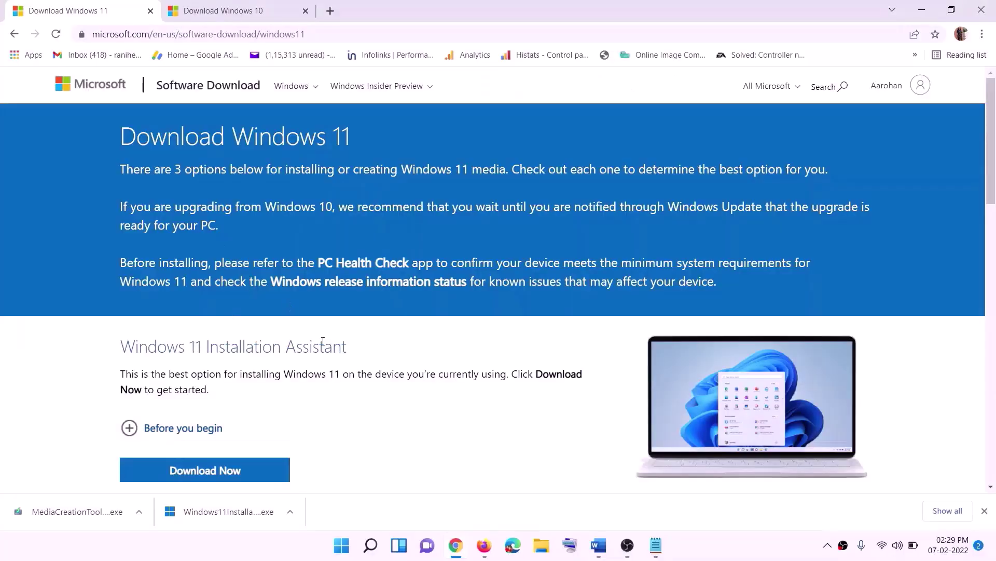
# Download MediaCreationTool.exe from Create Windows 11 Installation Media and launch it with admin approval
pyautogui.scroll(-5, 307, 360)
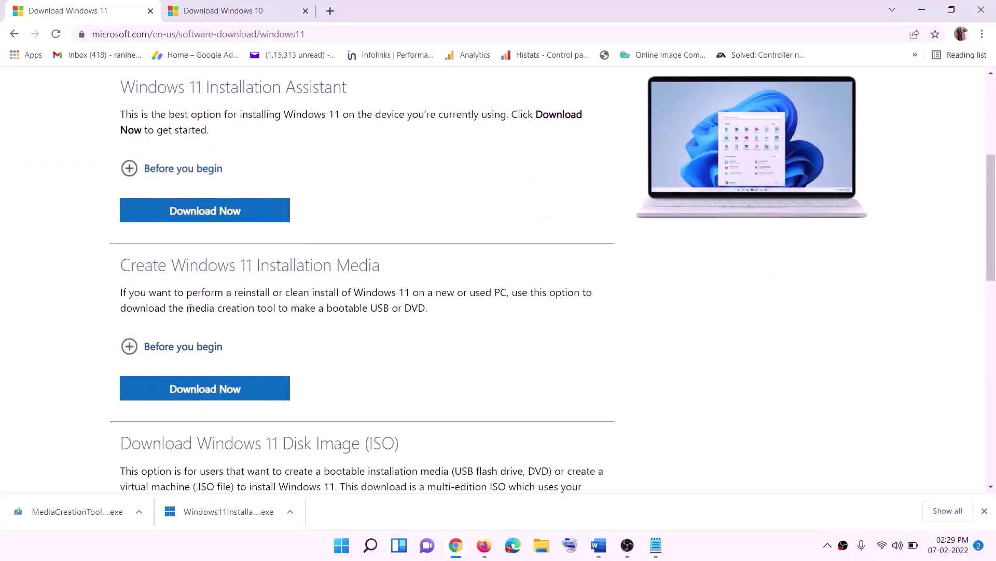
pyautogui.moveTo(187, 308); pyautogui.dragTo(288, 308)
pyautogui.click(198, 395)
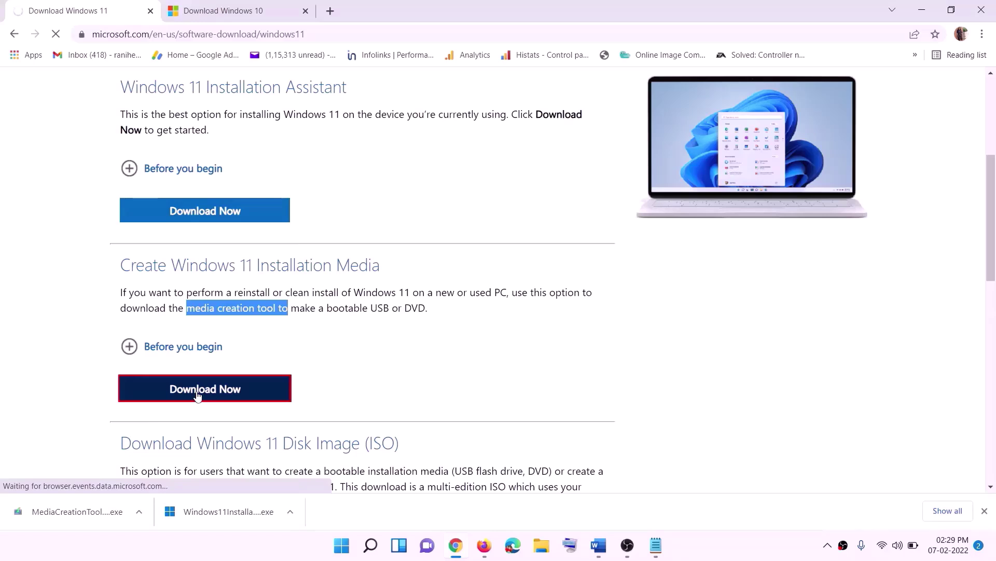
pyautogui.click(89, 514)
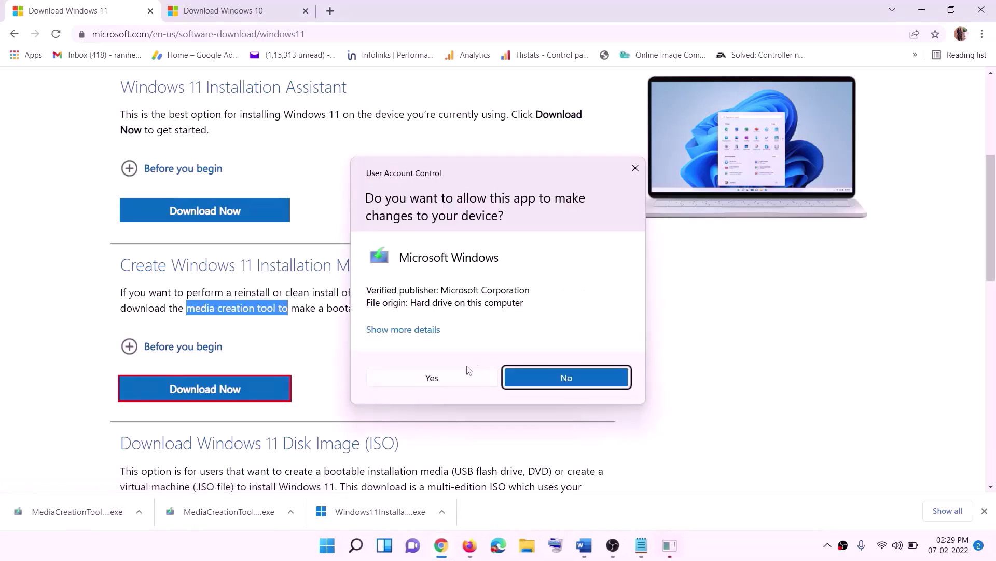
pyautogui.click(431, 377)
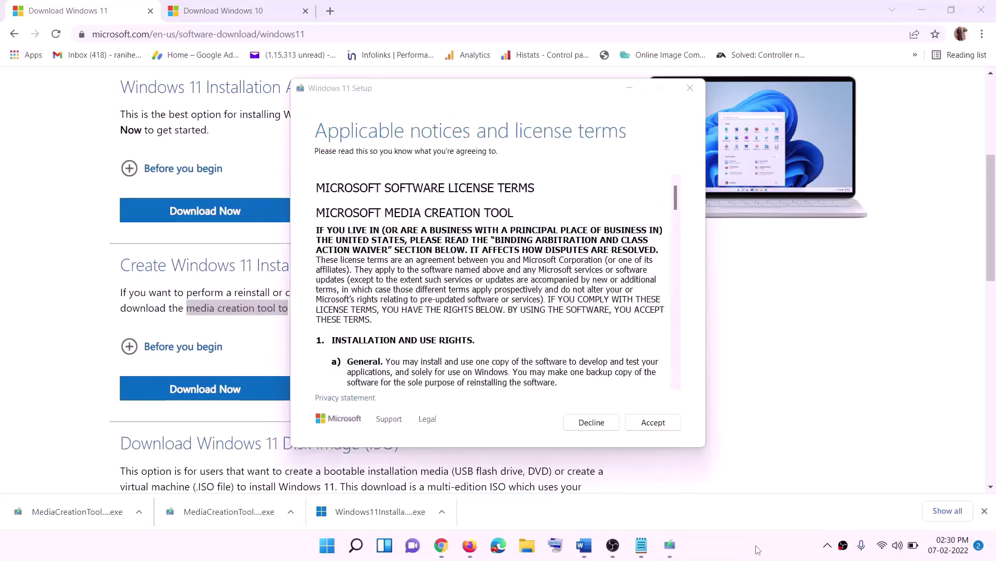
# Accept the terms, keep recommended language and edition, and save an ISO named Windows to the Desktop
pyautogui.click(641, 423)
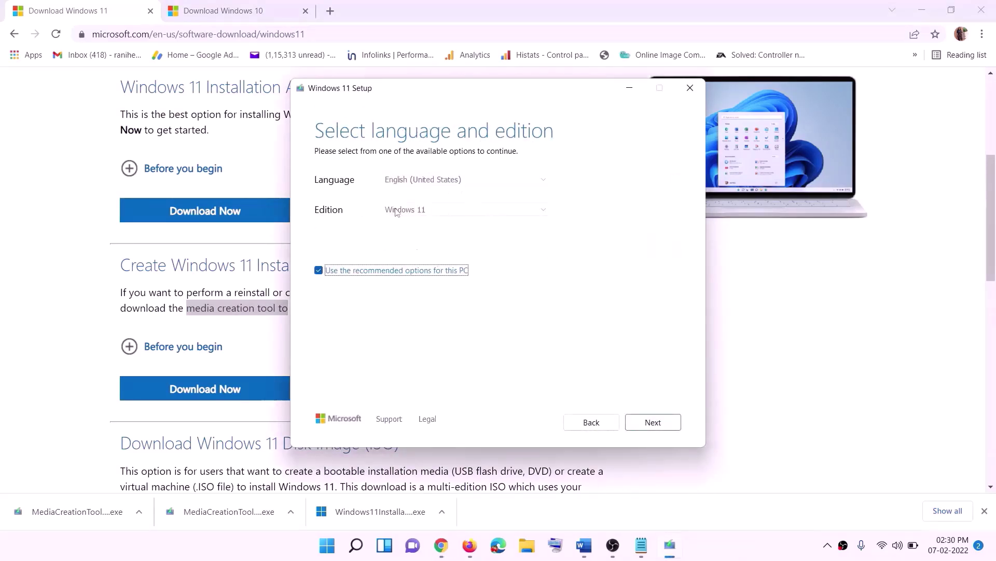
pyautogui.click(649, 421)
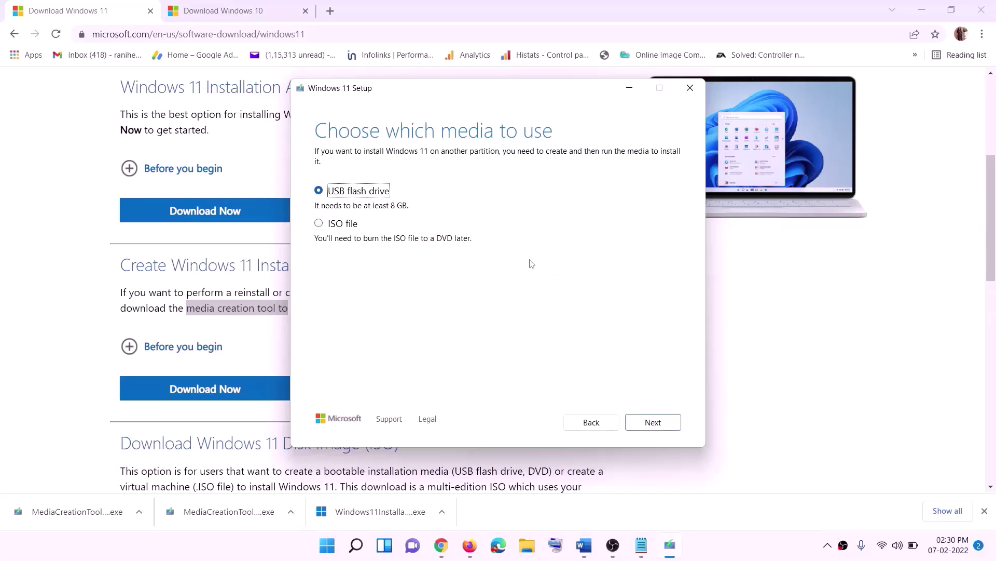
pyautogui.click(330, 225)
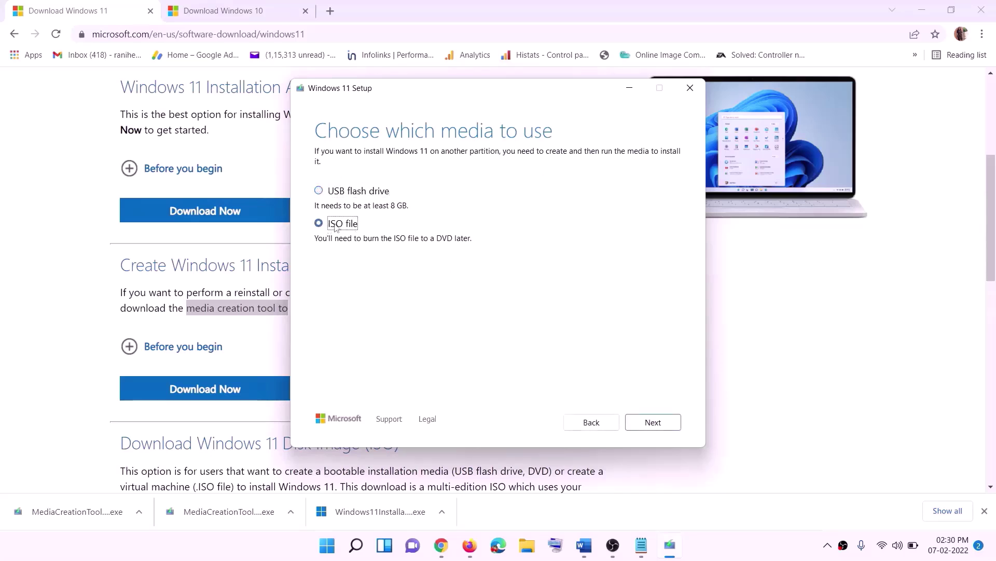
pyautogui.click(651, 421)
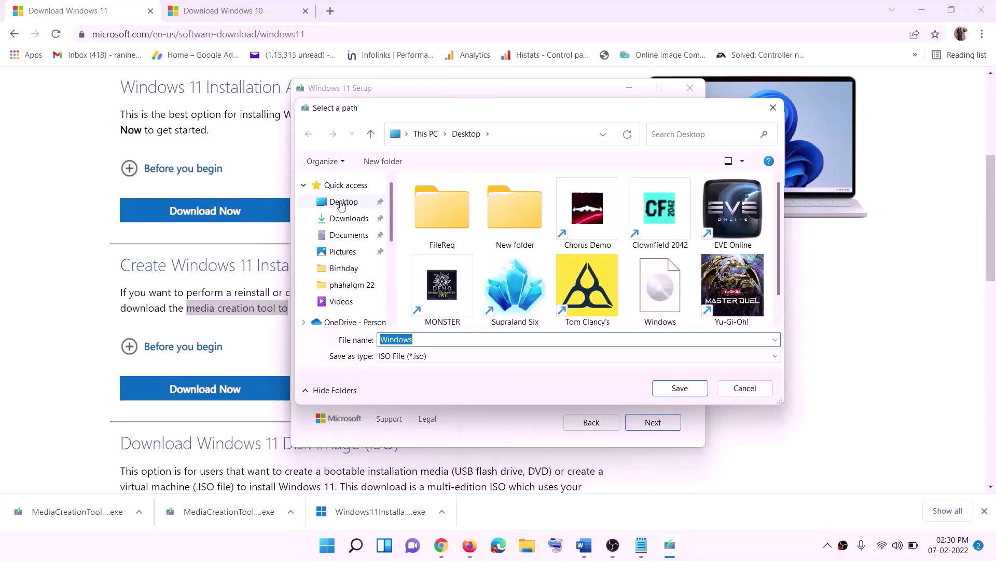
pyautogui.click(315, 206)
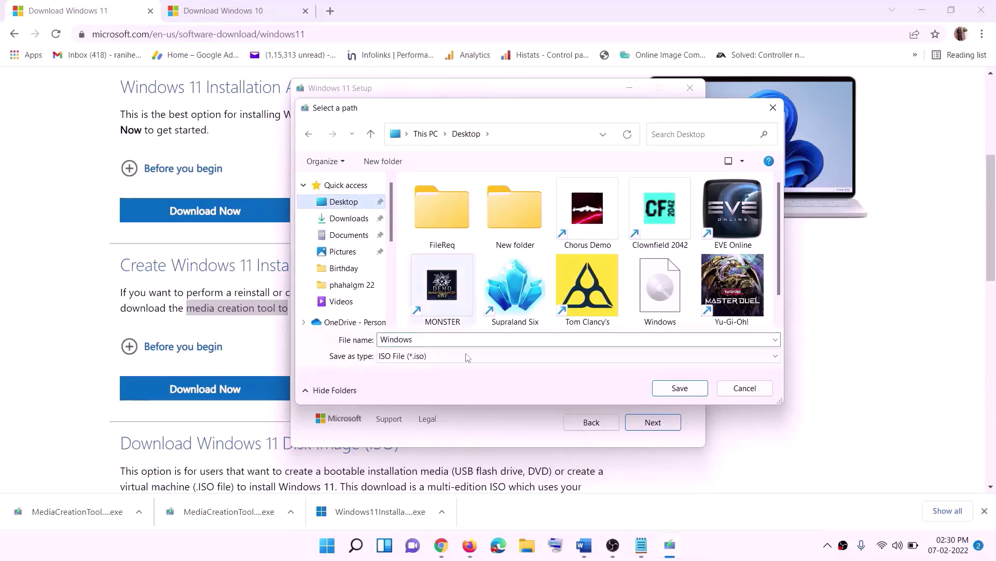
pyautogui.click(685, 390)
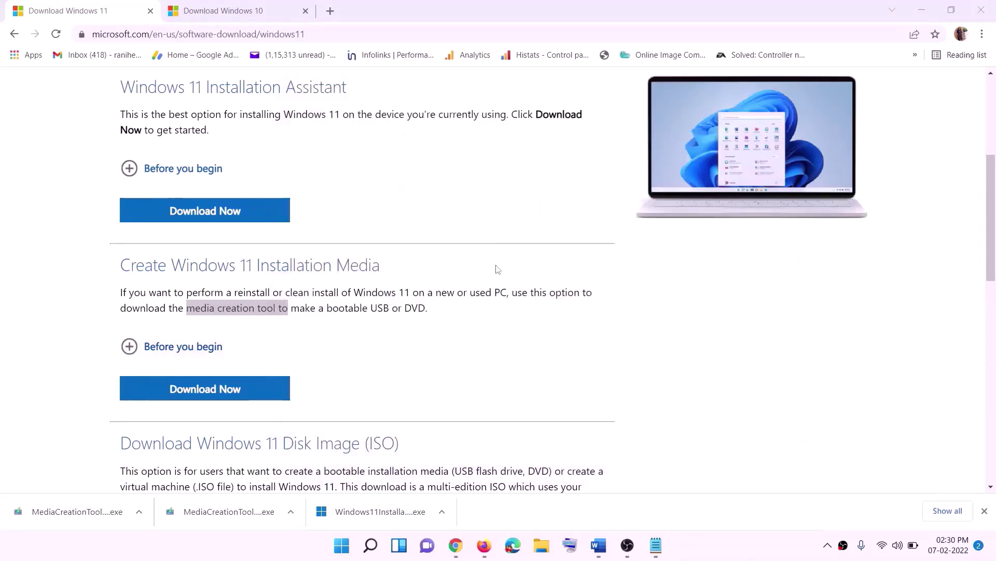
# Mount the Windows ISO from the desktop and launch setup from DVD Drive (F:) ESD-ISO
pyautogui.press('super+d')
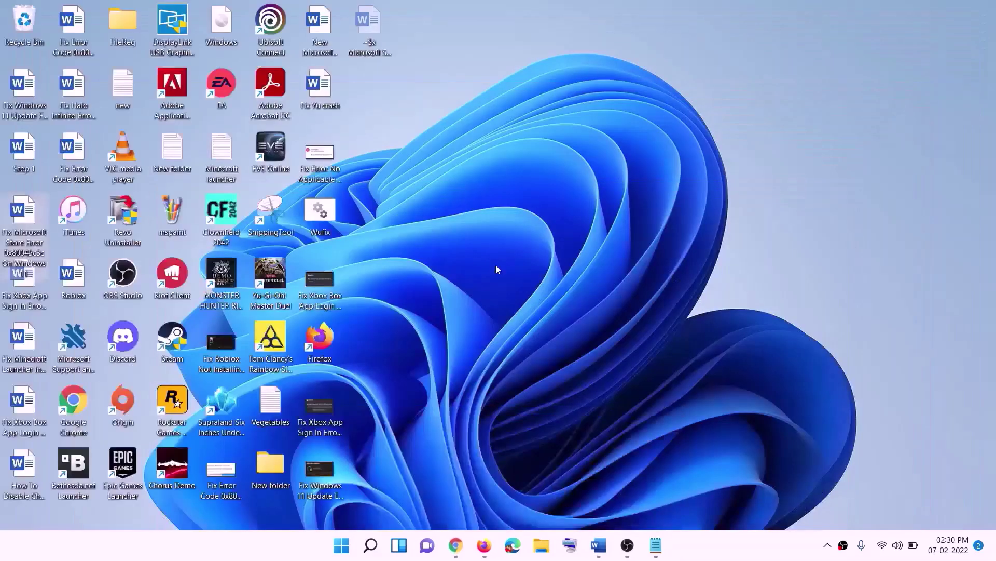
pyautogui.moveTo(226, 26); pyautogui.dragTo(399, 380)
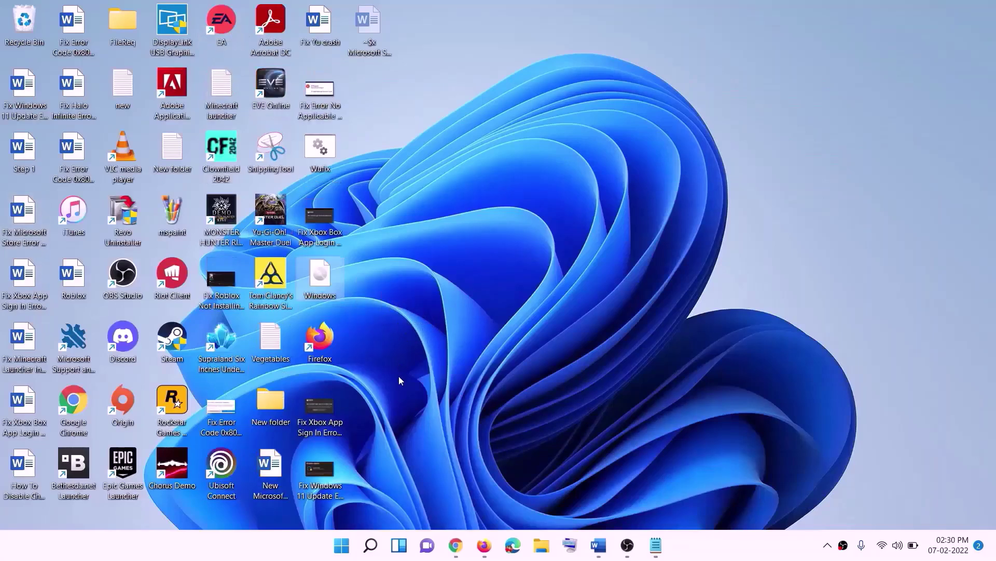
pyautogui.doubleClick(325, 283)
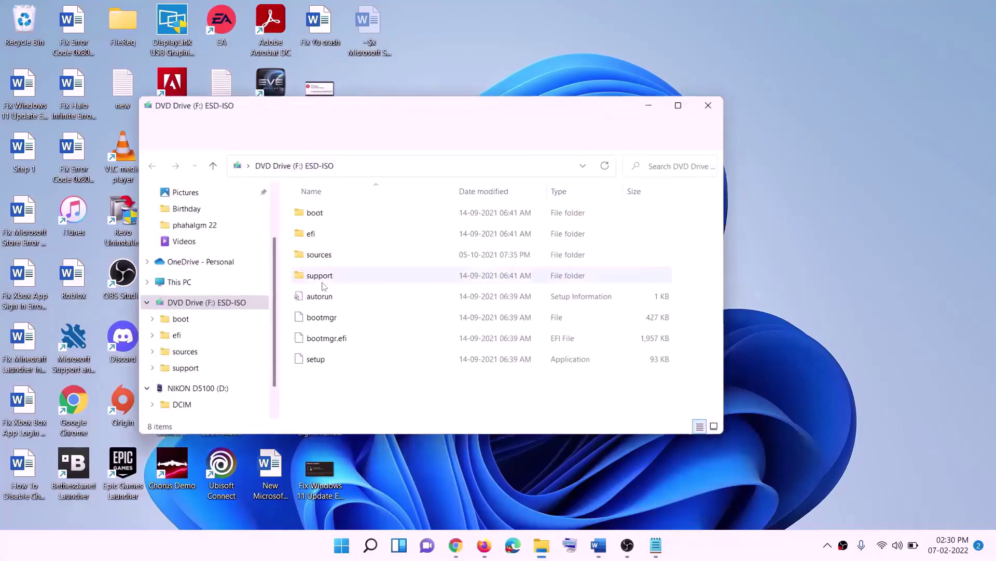
pyautogui.click(317, 365)
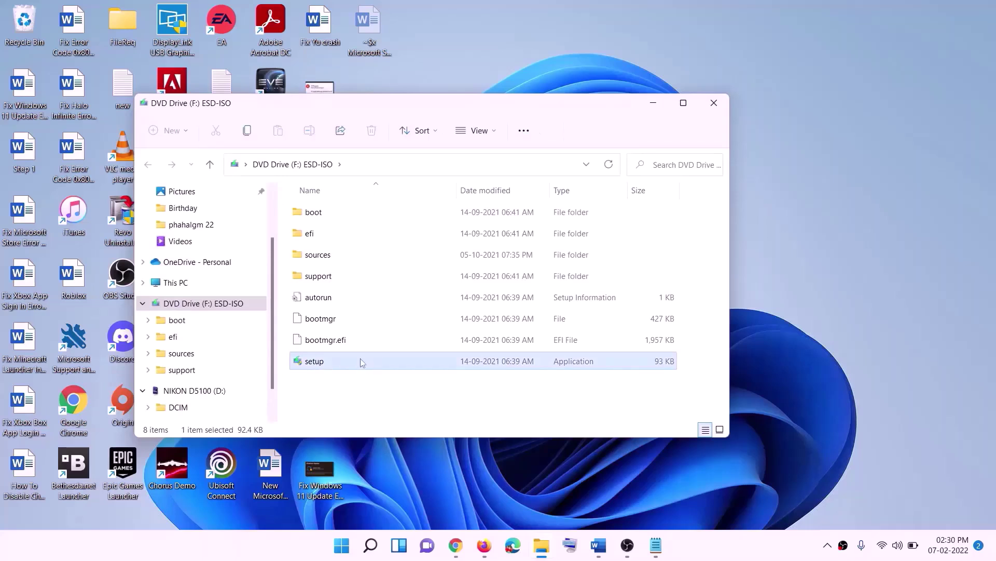
pyautogui.doubleClick(340, 359)
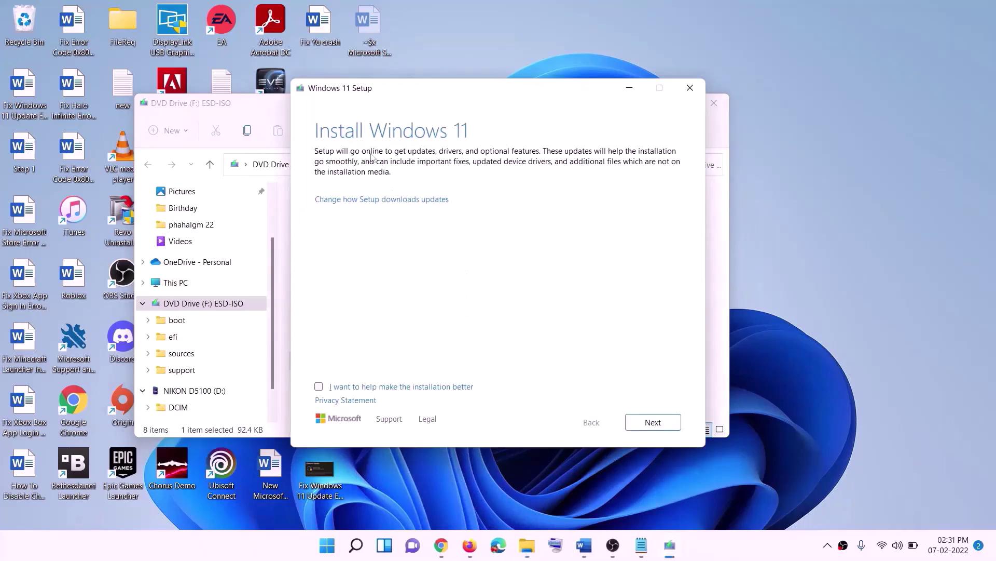
# Start setup's update check, then review the Ready to install recap: Windows 11 Home Single Language, keeping files and apps
pyautogui.click(658, 424)
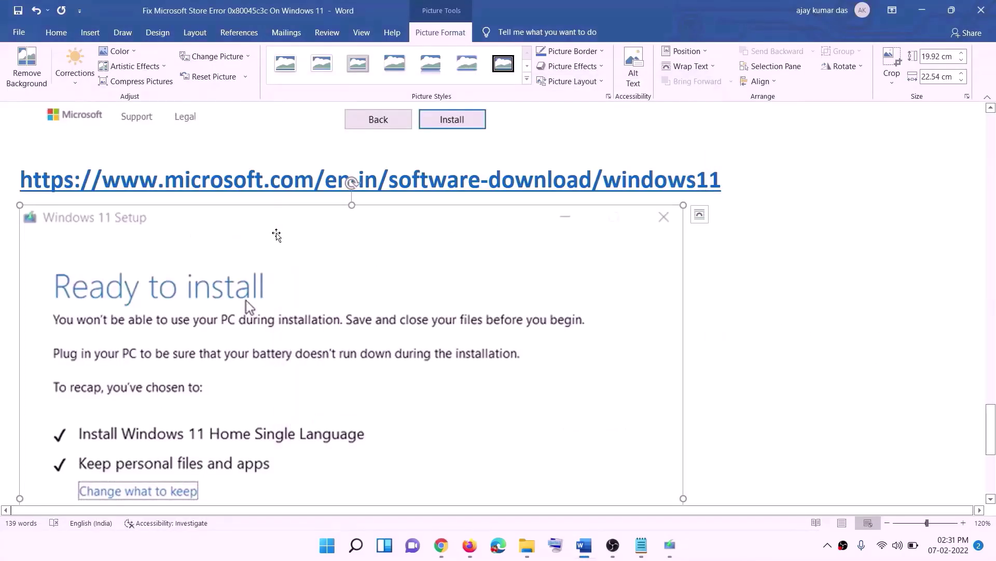
pyautogui.scroll(-3, 231, 259)
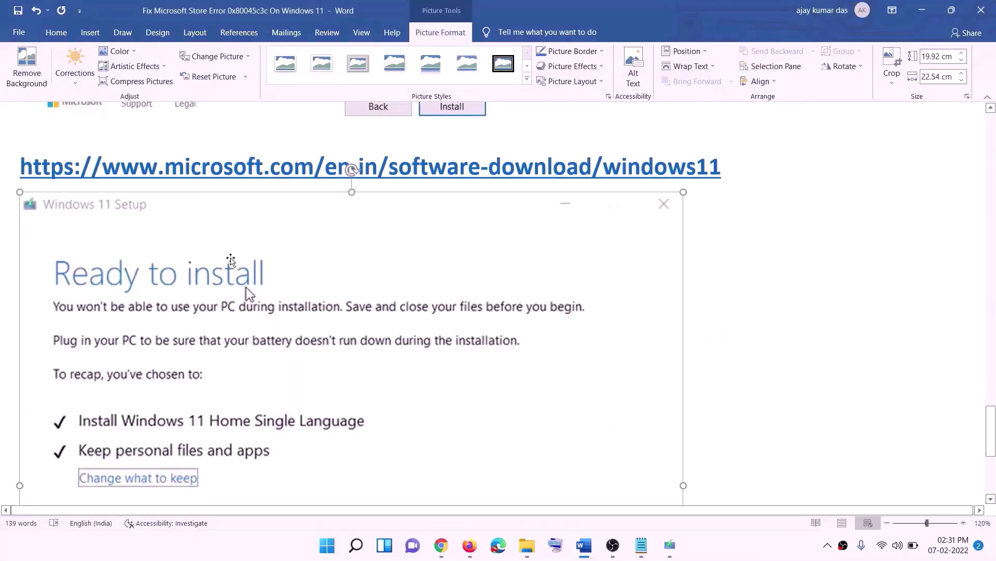
pyautogui.scroll(-3, 231, 259)
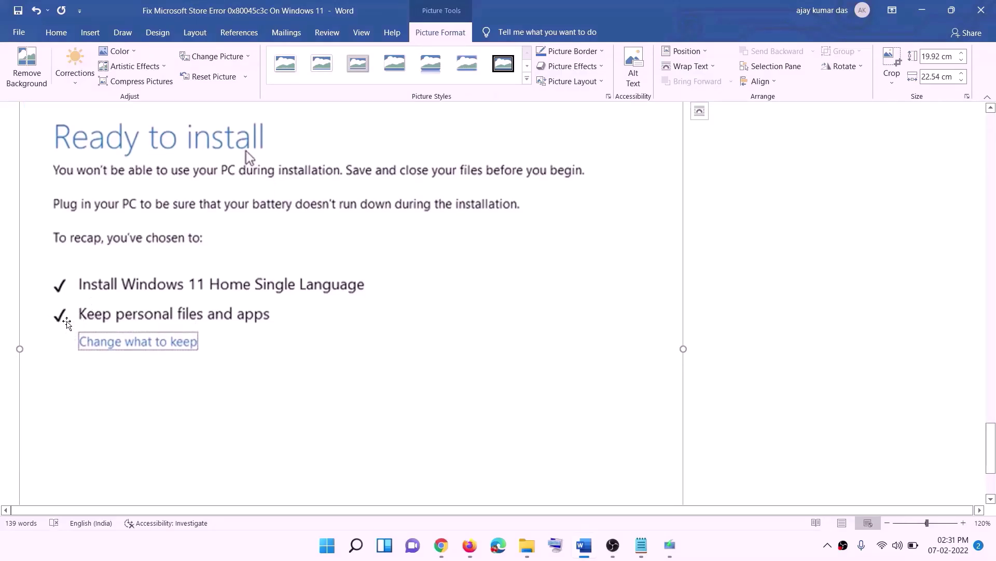
pyautogui.scroll(-3, 470, 363)
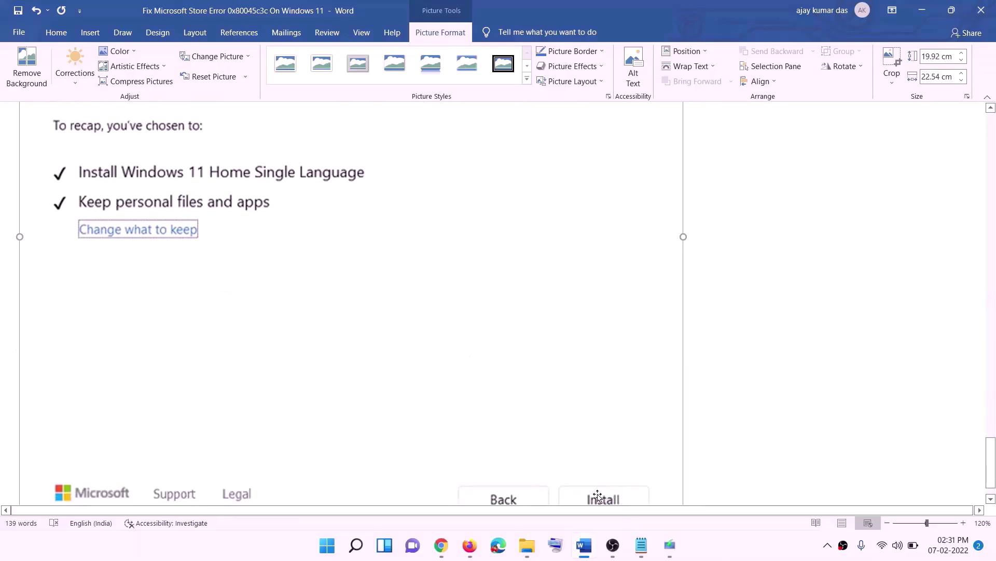
pyautogui.scroll(7, 525, 386)
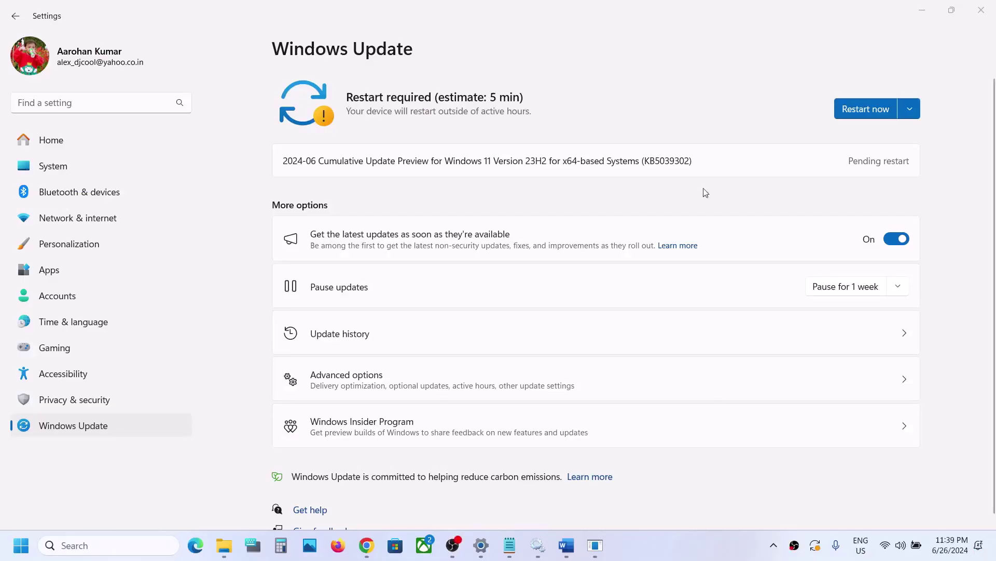
# Select KB5039302 in the pending 2024-06 Cumulative Update Preview's title
pyautogui.doubleClick(666, 160)
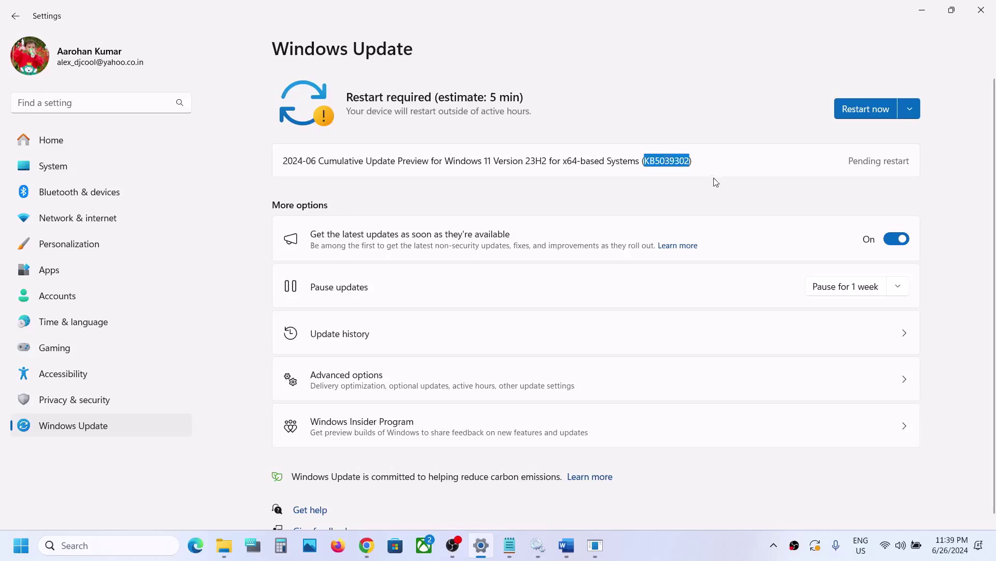